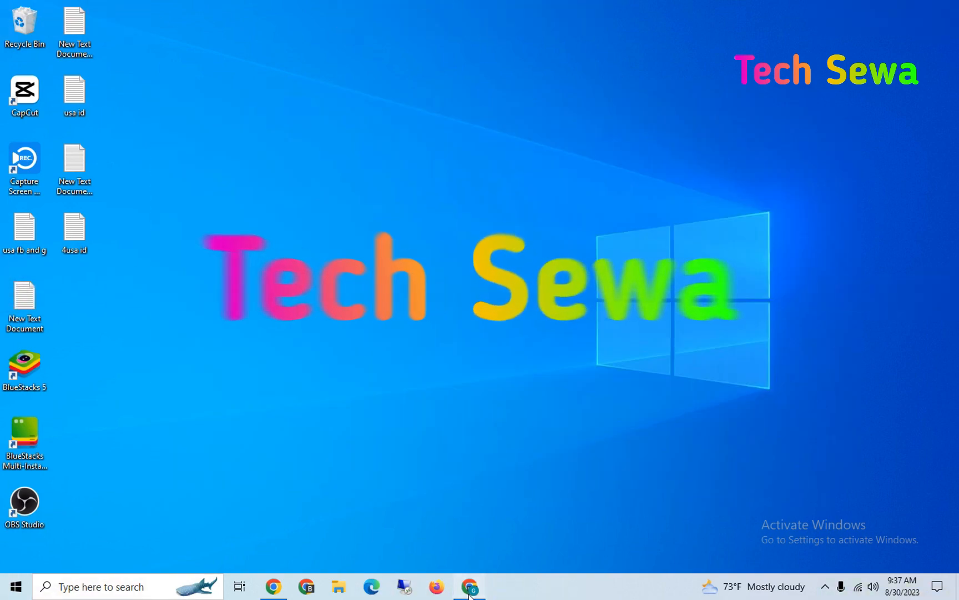
Step: Search Google for "blogger" in the browser and open the Blogger.com site from the results
{"action": "left_click", "coordinate": [479, 588]}
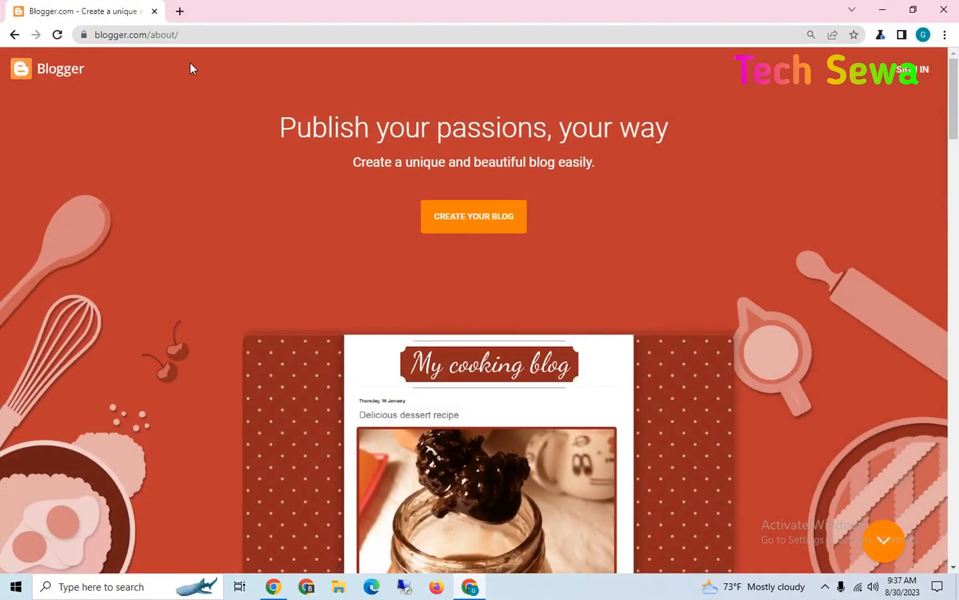
{"action": "left_click", "coordinate": [179, 31]}
{"action": "left_click_drag", "start_coordinate": [179, 31], "coordinate": [3, 22]}
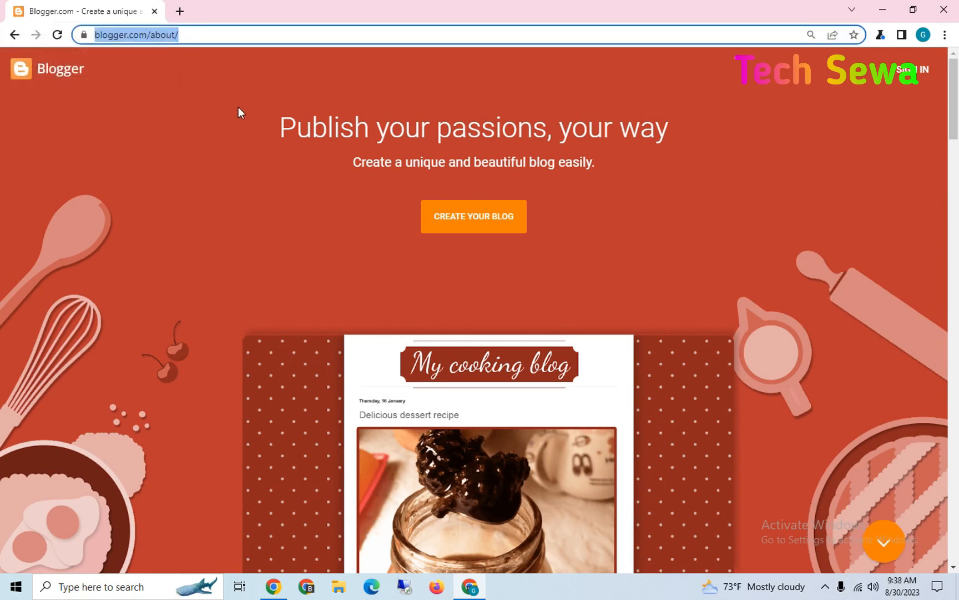
{"action": "type", "text": "blogge"}
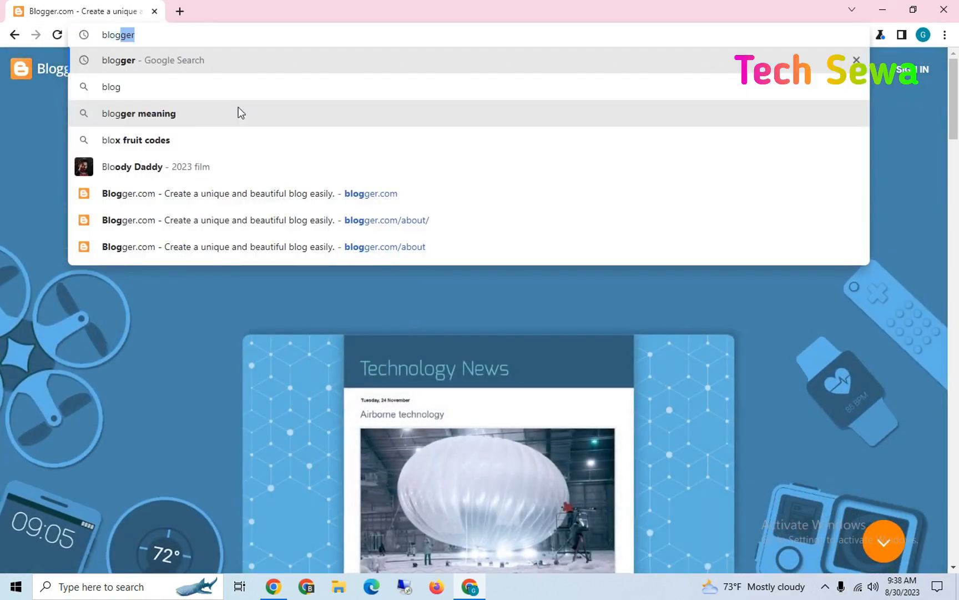
{"action": "type", "text": "r"}
{"action": "key", "text": "Return"}
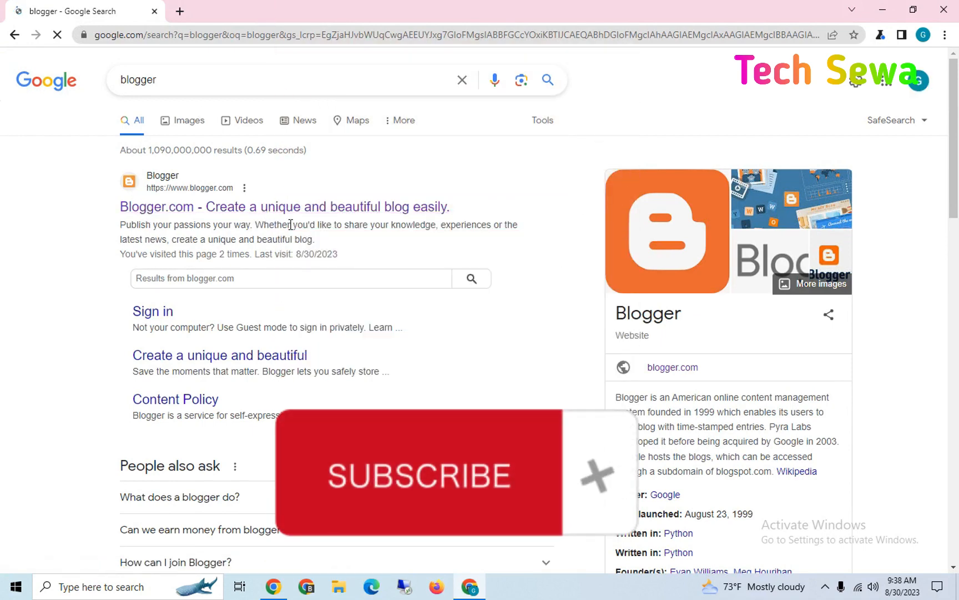
{"action": "left_click", "coordinate": [295, 208]}
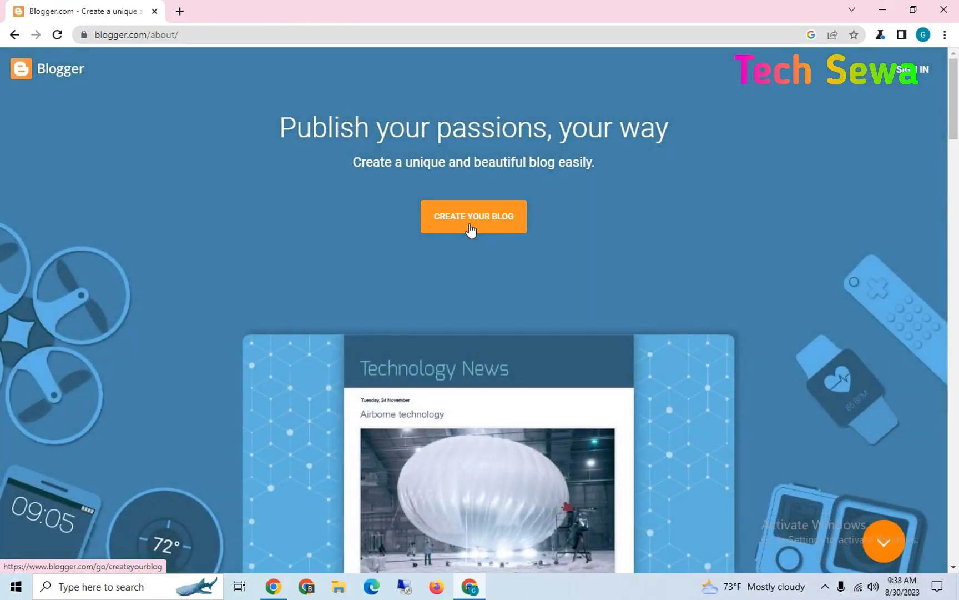
Step: Start a new blog under the listed Google account and title it samajikpati.com, copying the domain name from the Namecheap page
{"action": "left_click", "coordinate": [471, 228]}
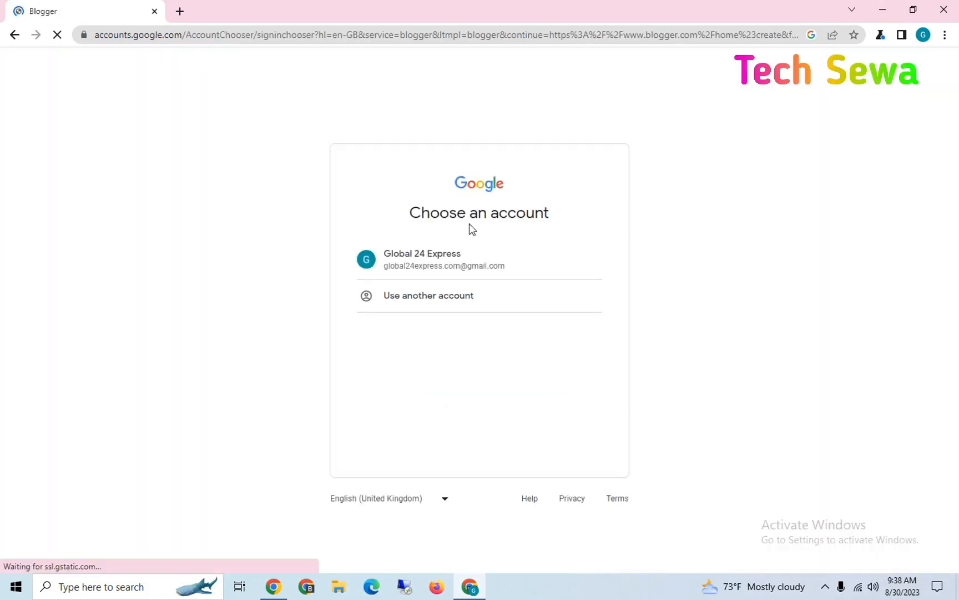
{"action": "left_click", "coordinate": [460, 267]}
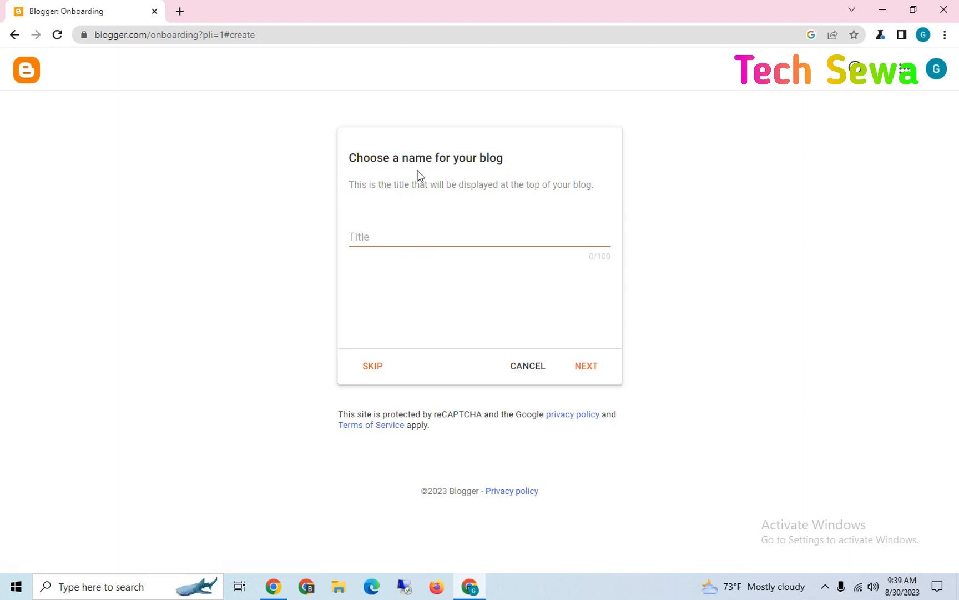
{"action": "left_click", "coordinate": [468, 234]}
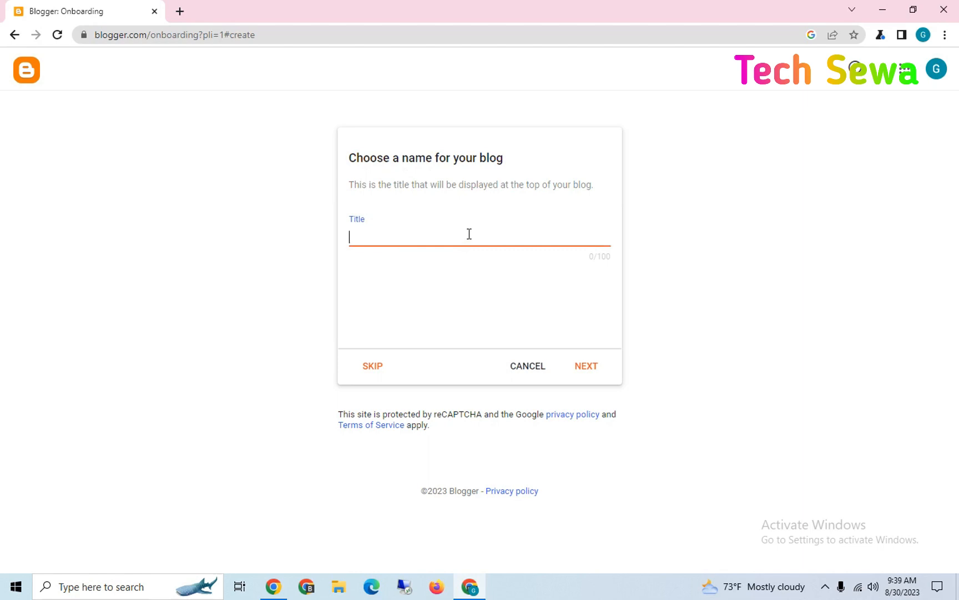
{"action": "left_click", "coordinate": [273, 586]}
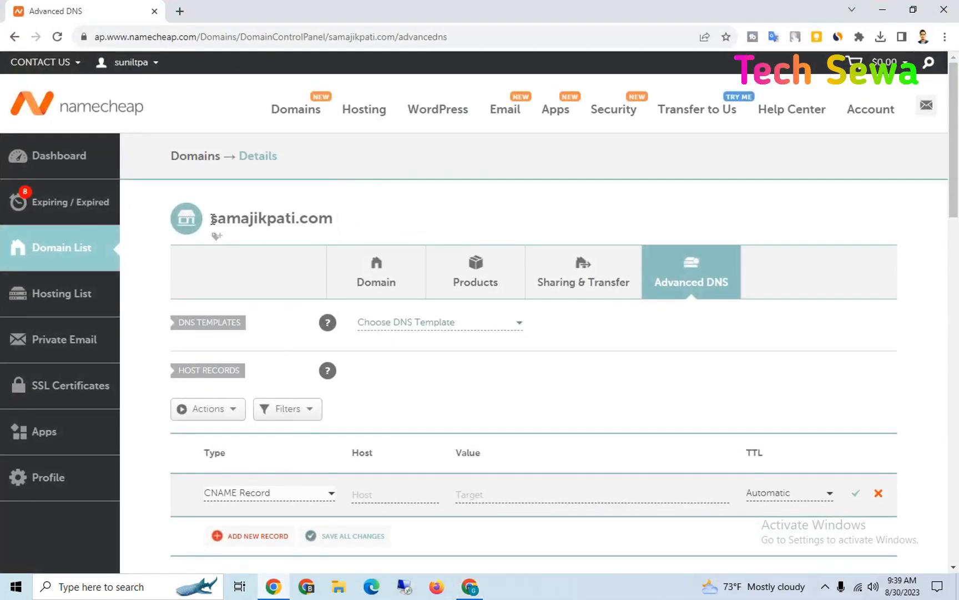
{"action": "left_click_drag", "start_coordinate": [214, 218], "coordinate": [334, 222]}
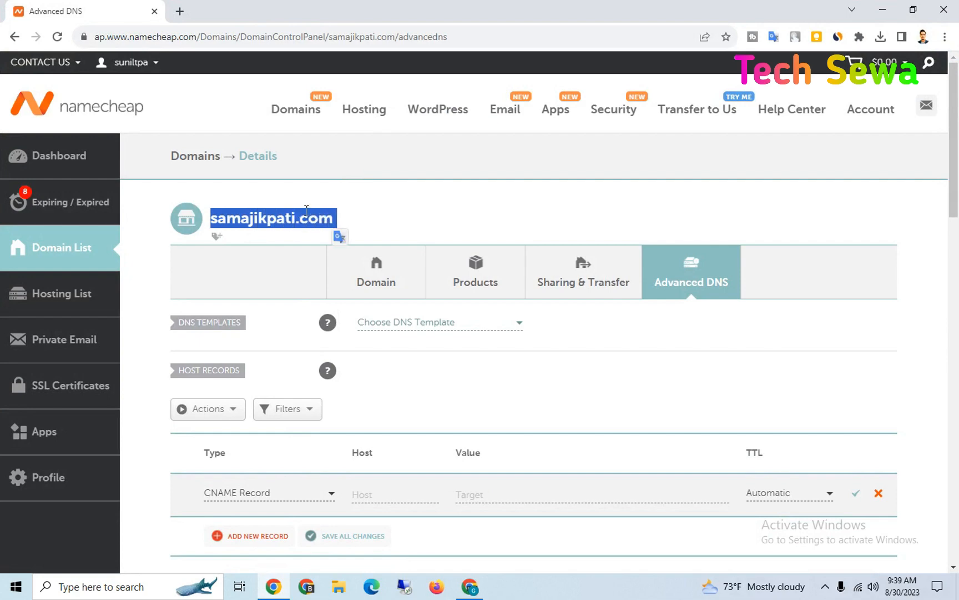
{"action": "key", "text": "ctrl+c"}
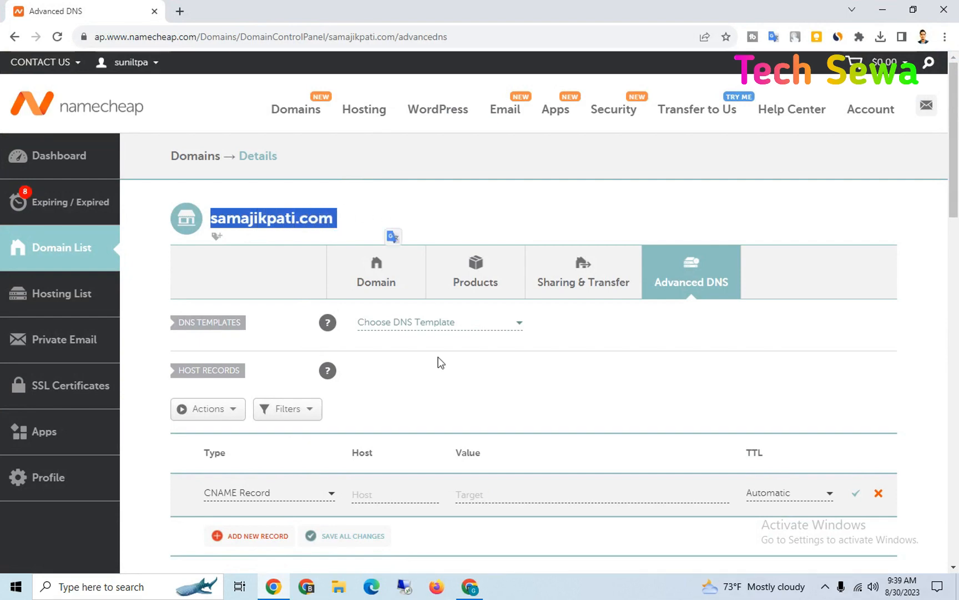
{"action": "left_click", "coordinate": [470, 587]}
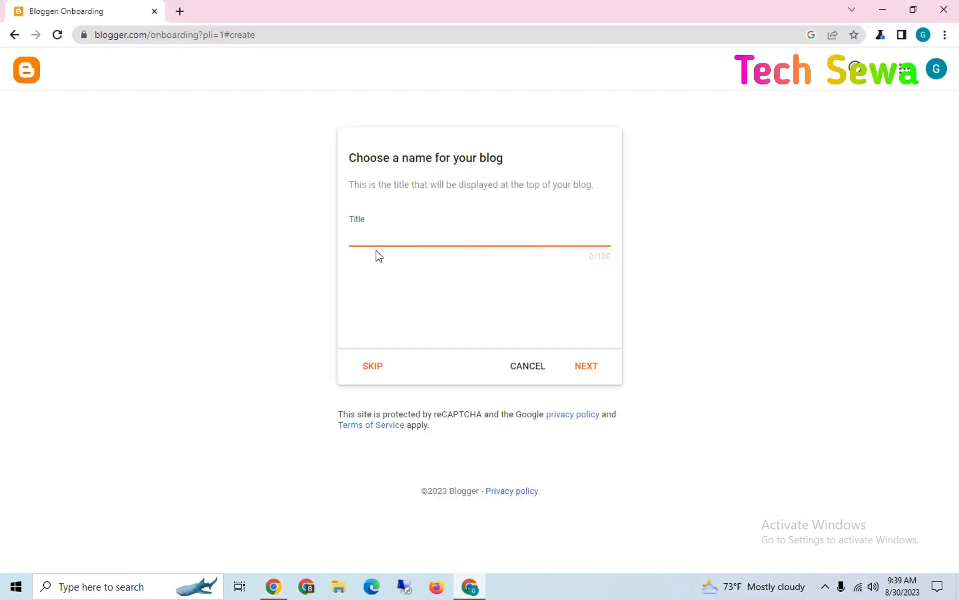
{"action": "key", "text": "ctrl+v"}
{"action": "left_click", "coordinate": [592, 366]}
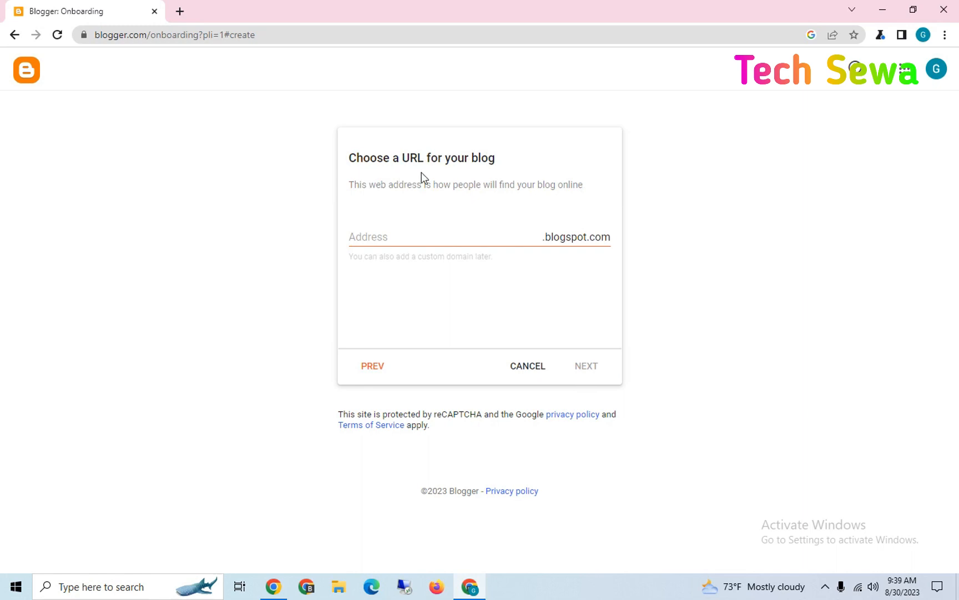
Step: Set the blog's address to samajikpati.blogspot.com and continue to the display name
{"action": "left_click", "coordinate": [457, 236]}
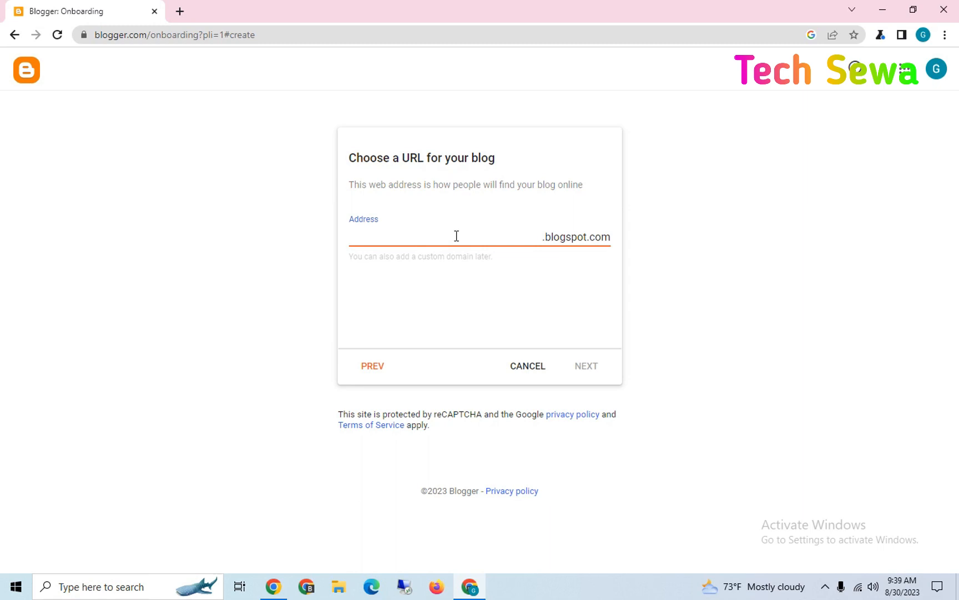
{"action": "key", "text": "ctrl+v"}
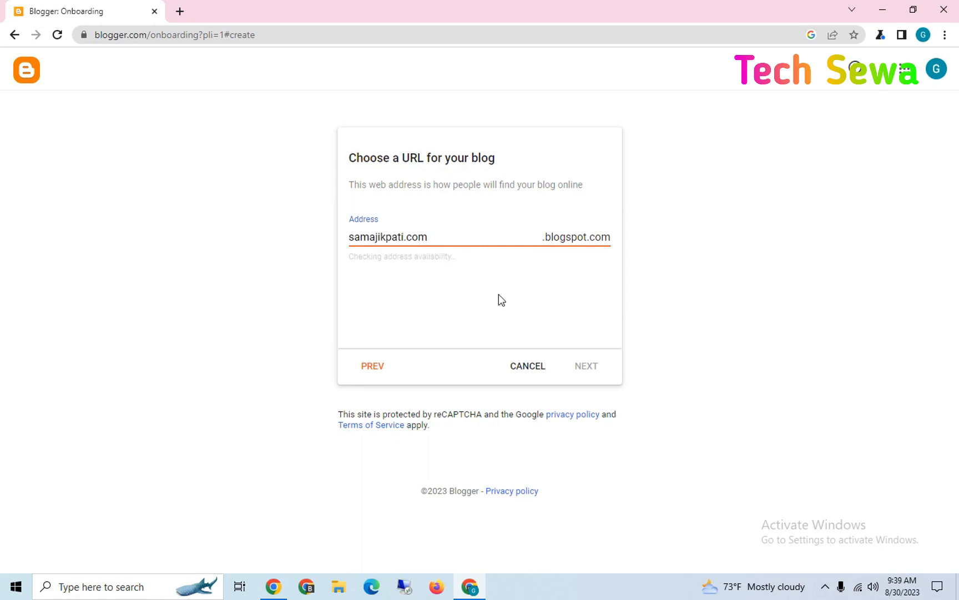
{"action": "key", "text": "BackSpace"}
{"action": "key", "text": "BackSpace"}
{"action": "key", "text": "BackSpace"}
{"action": "key", "text": "BackSpace"}
{"action": "left_click", "coordinate": [583, 372]}
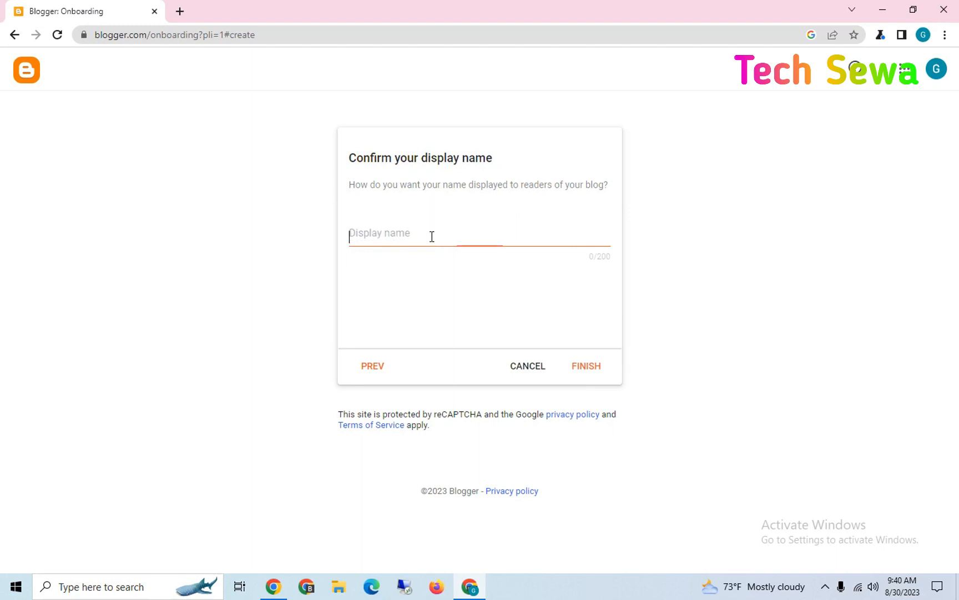
Step: Set the display name to samajikpati.com and finish creating the blog
{"action": "left_click", "coordinate": [432, 236]}
{"action": "type", "text": "samajikpati.com"}
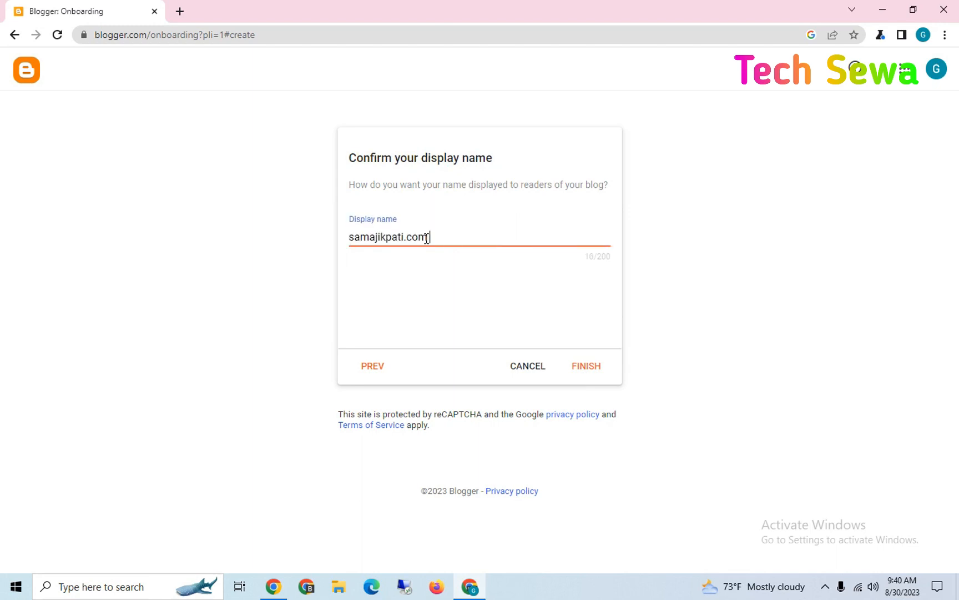
{"action": "left_click", "coordinate": [581, 376]}
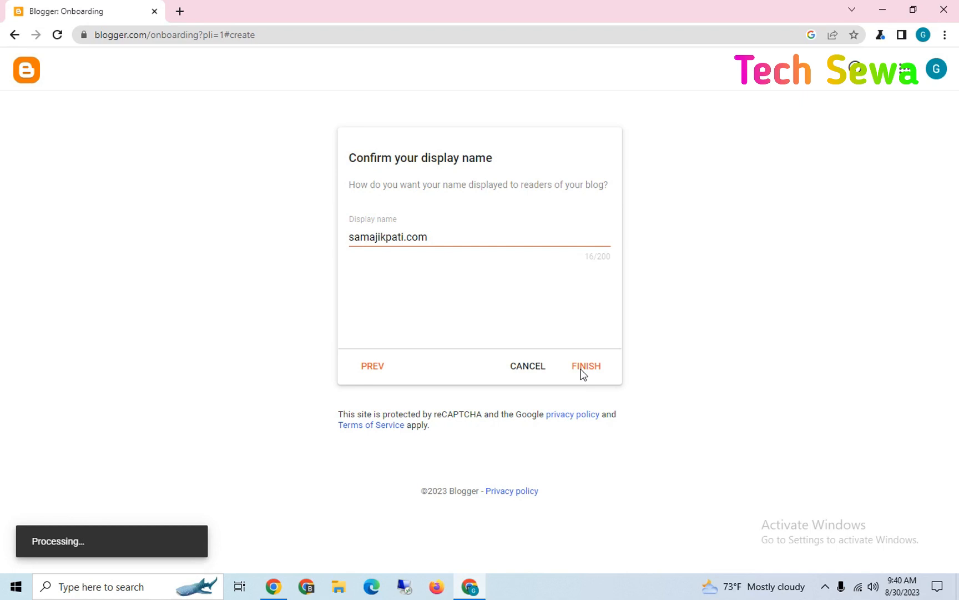
{"action": "left_click", "coordinate": [594, 369]}
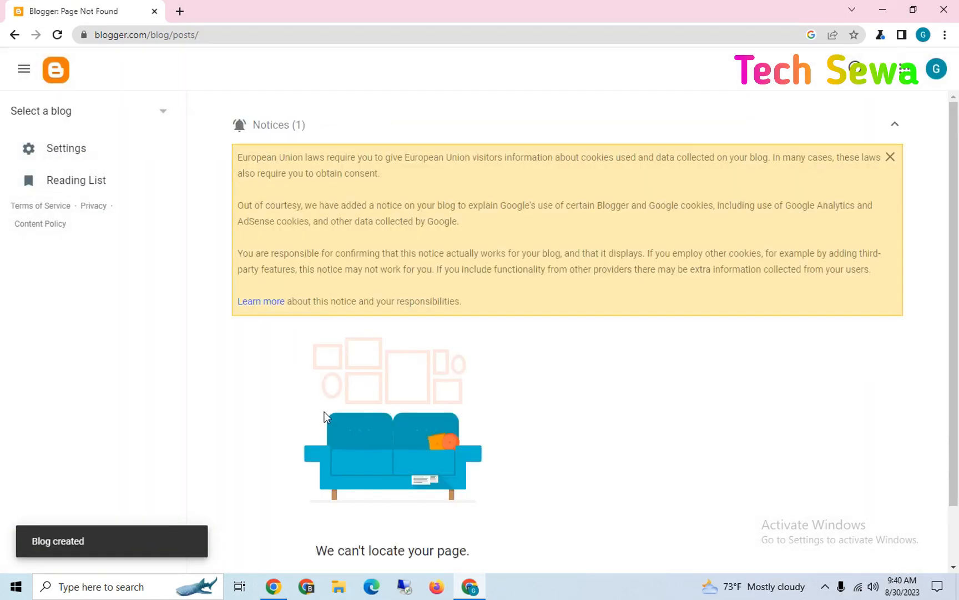
Step: Select the samajikpati.com blog in the dashboard and open its public page
{"action": "left_click", "coordinate": [155, 118]}
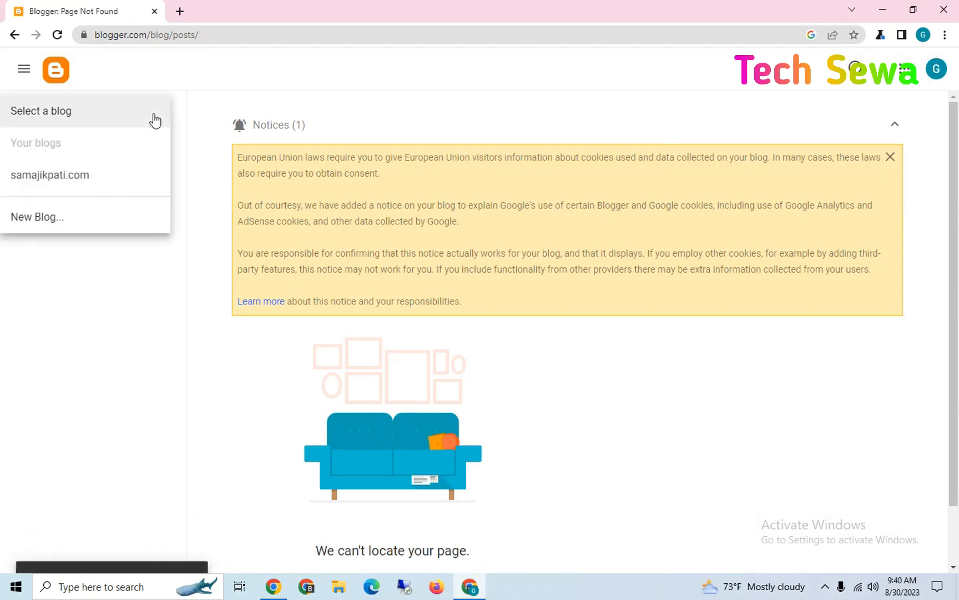
{"action": "left_click", "coordinate": [86, 173]}
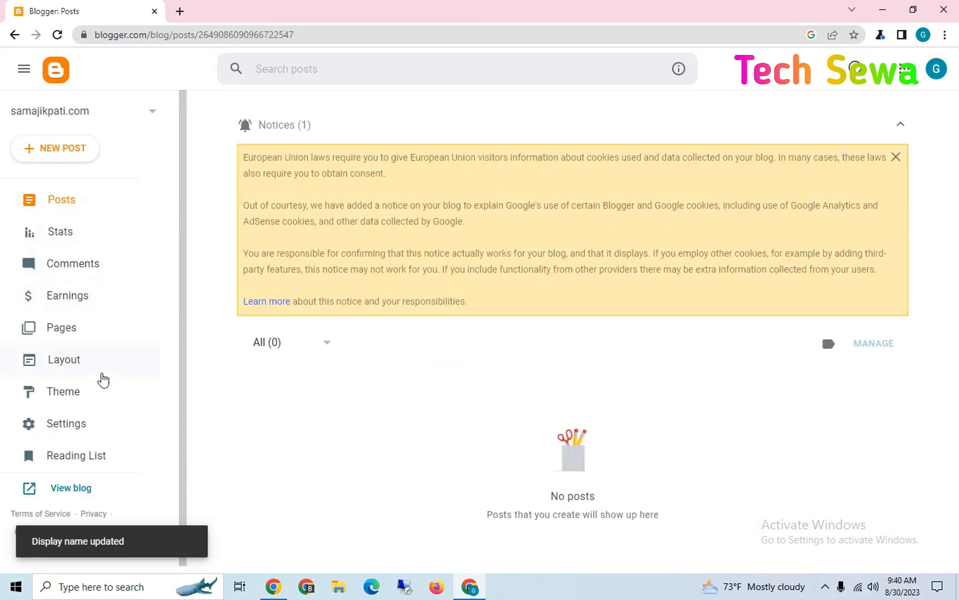
{"action": "left_click", "coordinate": [93, 495]}
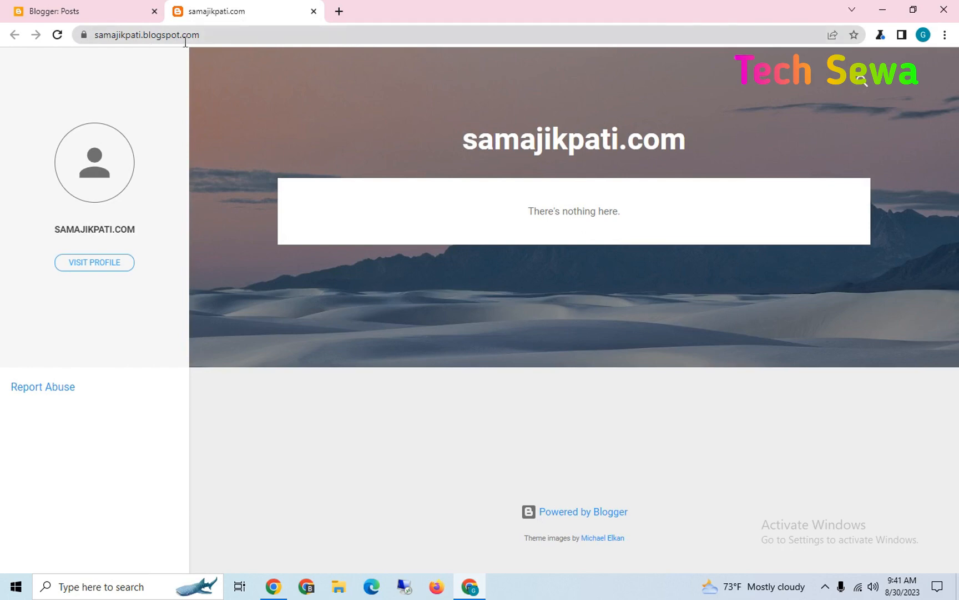
{"action": "left_click_drag", "start_coordinate": [146, 35], "coordinate": [180, 35]}
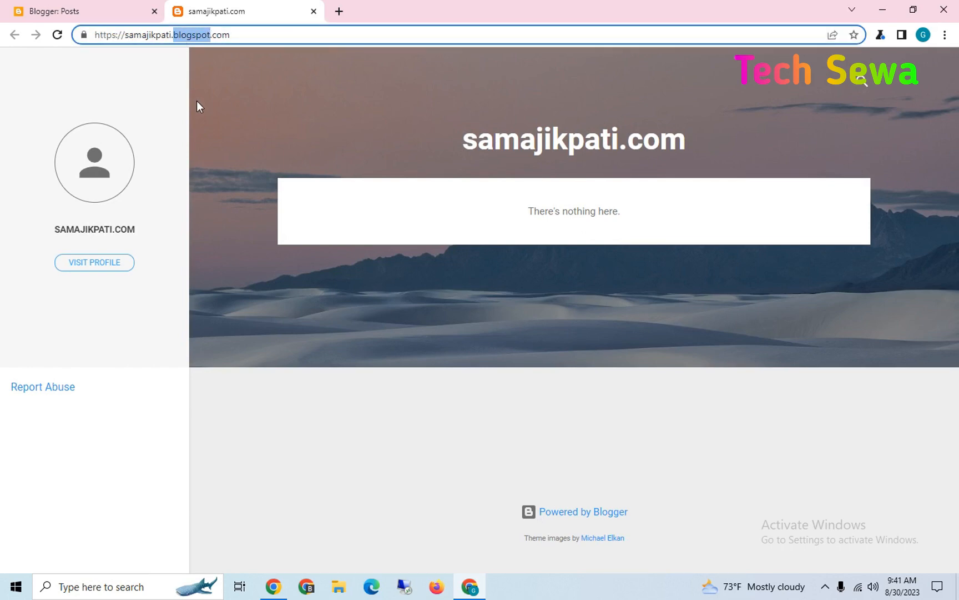
{"action": "key", "text": "BackSpace"}
{"action": "key", "text": "BackSpace"}
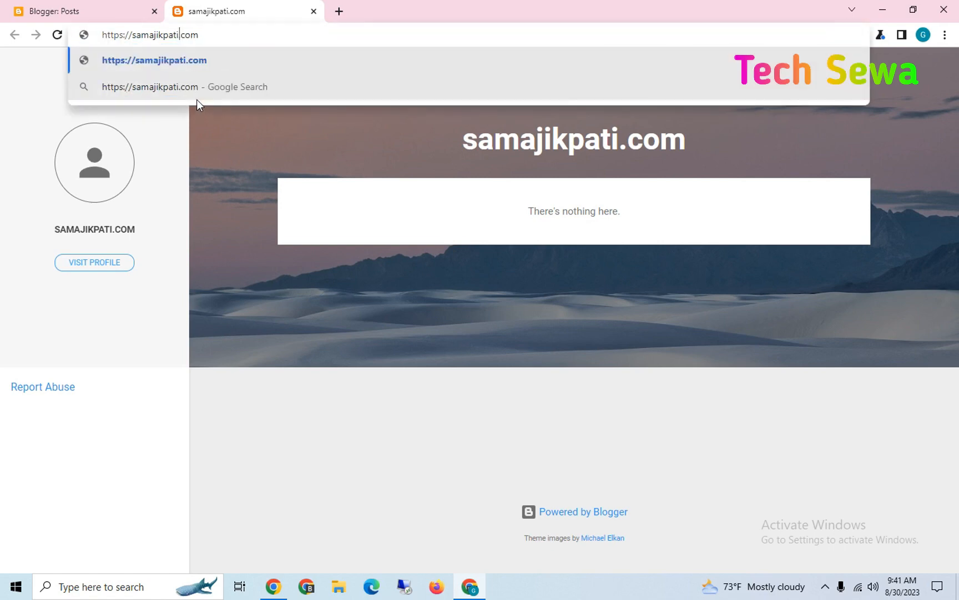
{"action": "left_click_drag", "start_coordinate": [242, 34], "coordinate": [101, 35]}
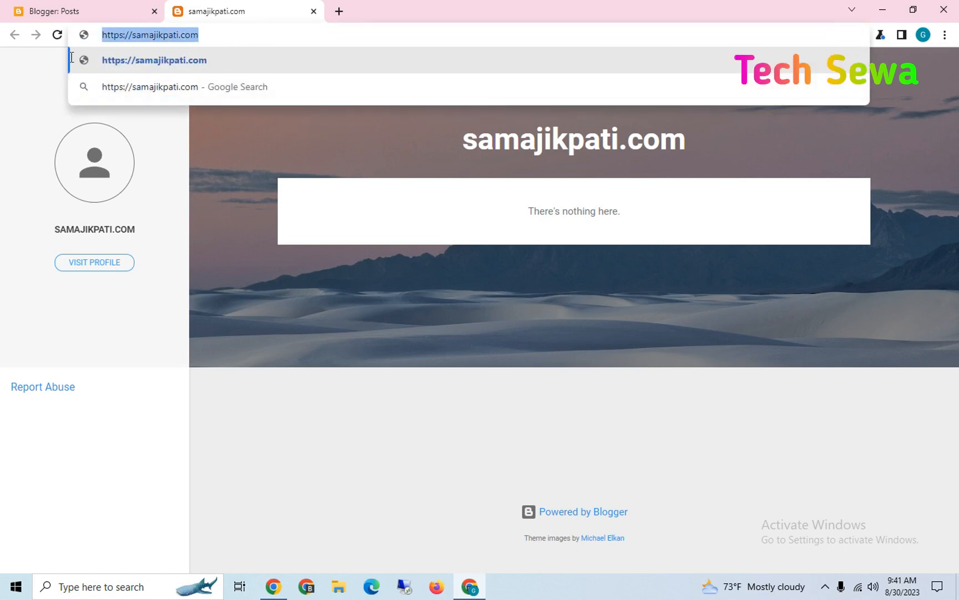
{"action": "left_click", "coordinate": [35, 88]}
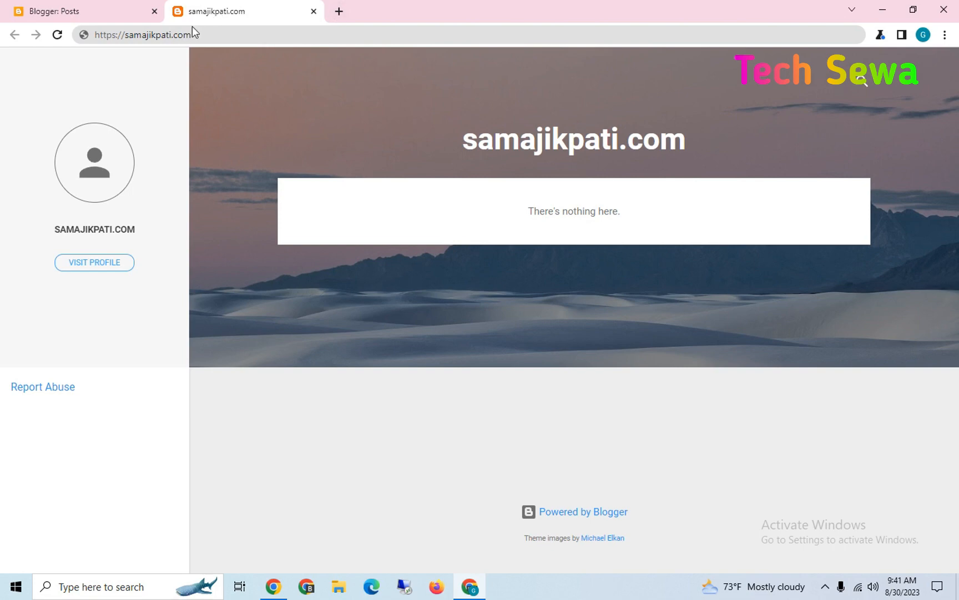
Step: Return to the blog's dashboard and browse the theme gallery from the Contempo themes down to the Notable themes
{"action": "left_click", "coordinate": [102, 7]}
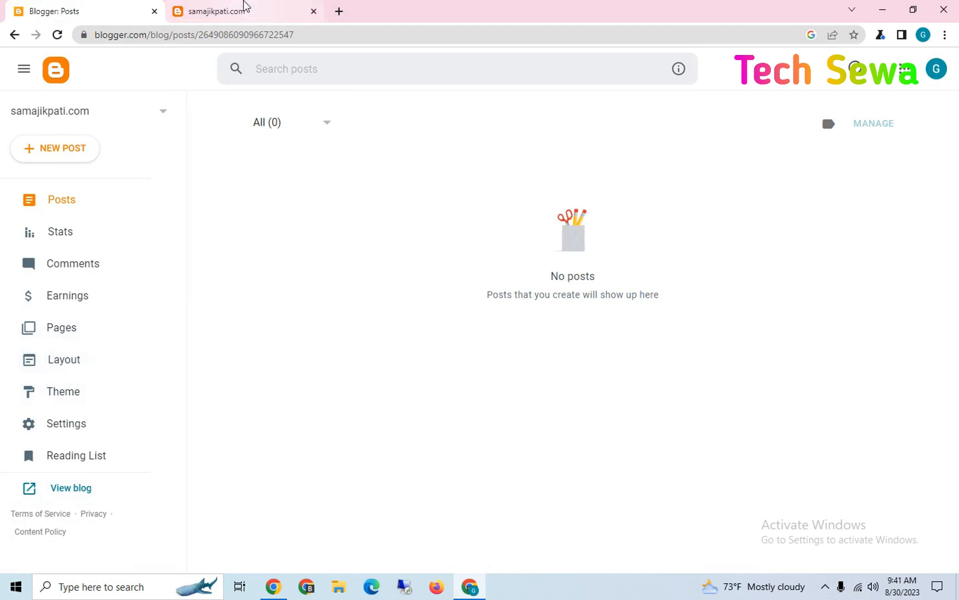
{"action": "left_click", "coordinate": [242, 9]}
{"action": "left_click", "coordinate": [86, 11]}
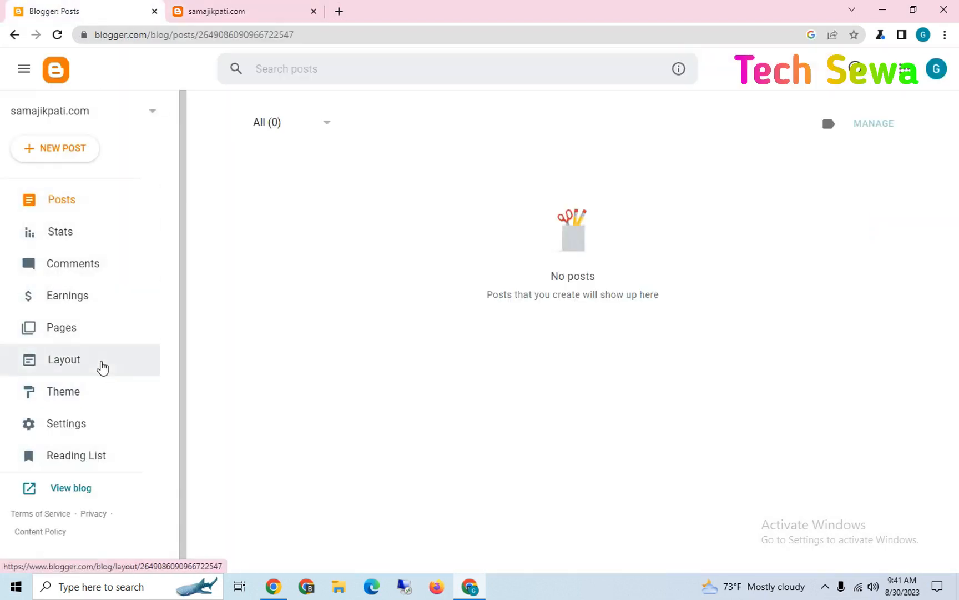
{"action": "left_click", "coordinate": [112, 394]}
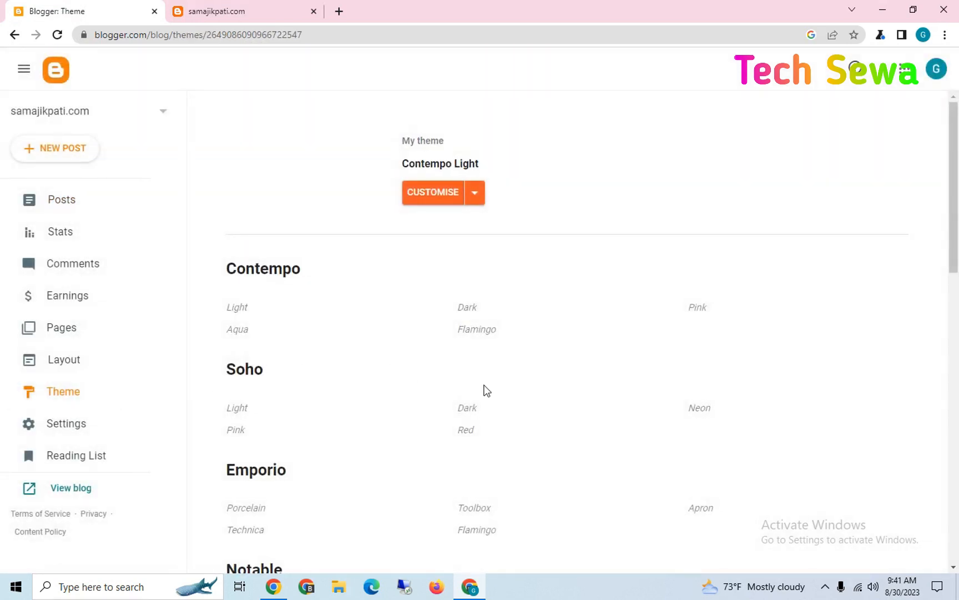
{"action": "scroll", "coordinate": [488, 382], "scroll_direction": "down", "scroll_amount": 1}
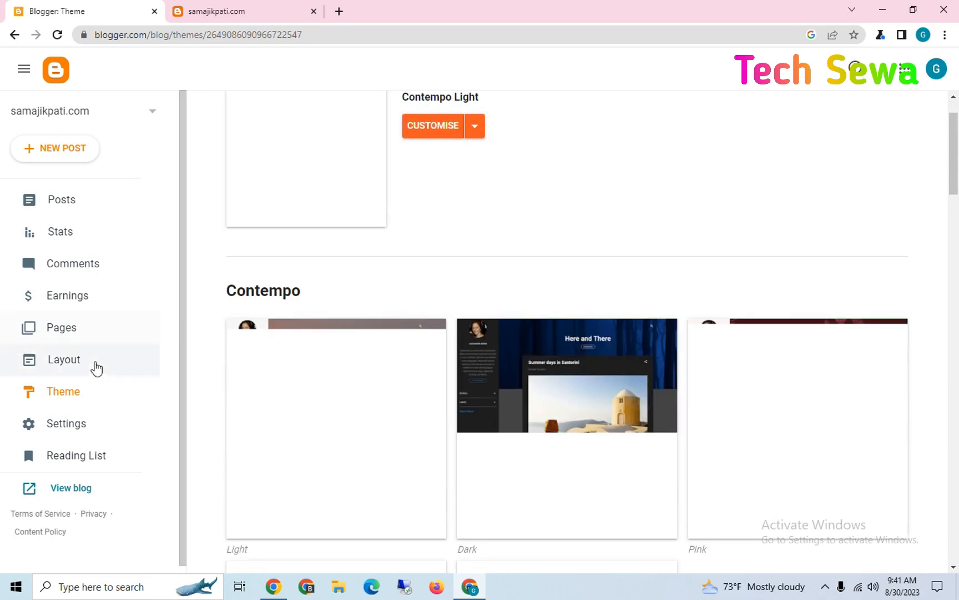
{"action": "scroll", "coordinate": [657, 324], "scroll_direction": "down", "scroll_amount": 2}
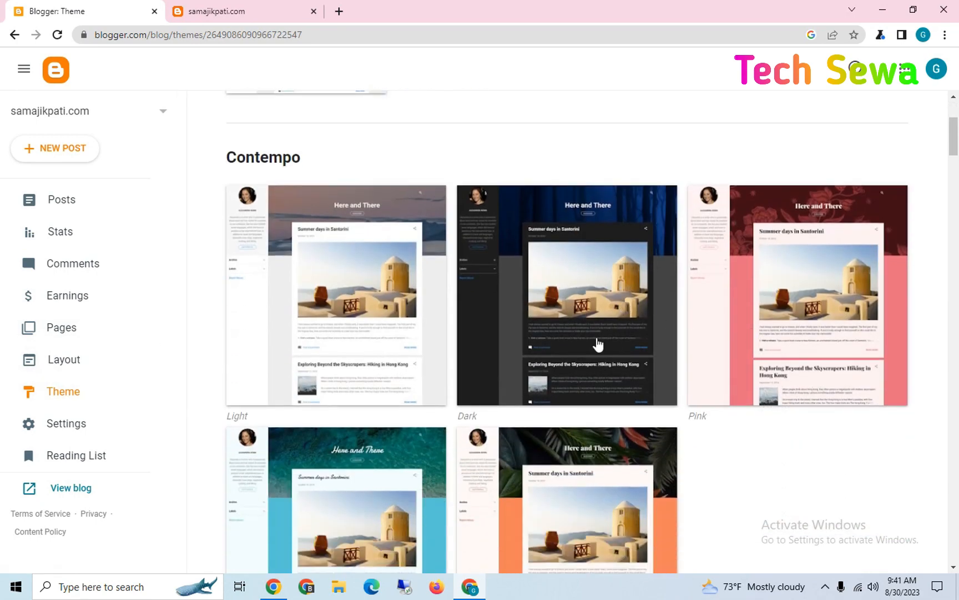
{"action": "scroll", "coordinate": [595, 343], "scroll_direction": "down", "scroll_amount": 4}
{"action": "scroll", "coordinate": [580, 377], "scroll_direction": "down", "scroll_amount": 3}
{"action": "scroll", "coordinate": [581, 377], "scroll_direction": "down", "scroll_amount": 7}
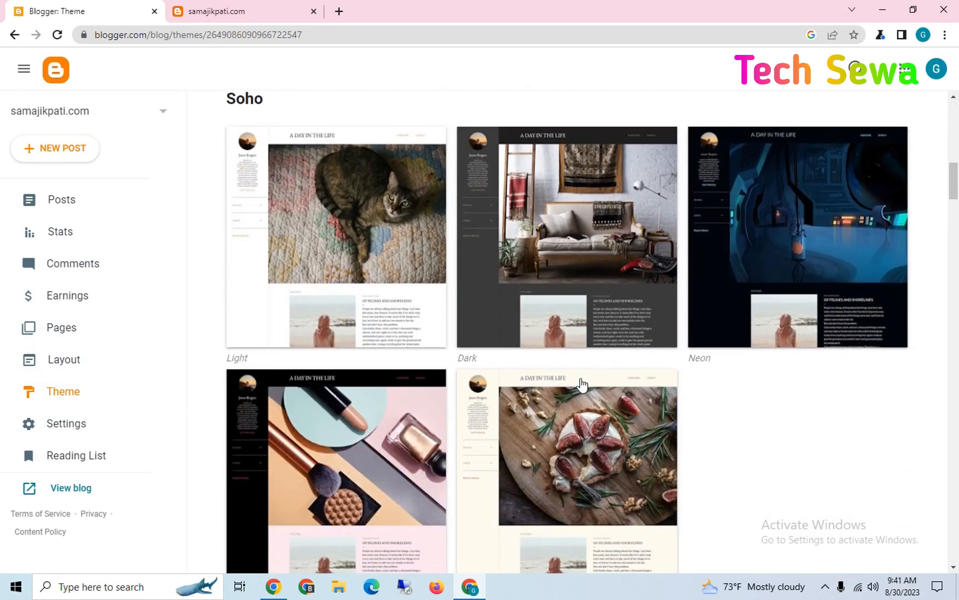
{"action": "scroll", "coordinate": [579, 392], "scroll_direction": "up", "scroll_amount": 1}
{"action": "scroll", "coordinate": [579, 392], "scroll_direction": "down", "scroll_amount": 3}
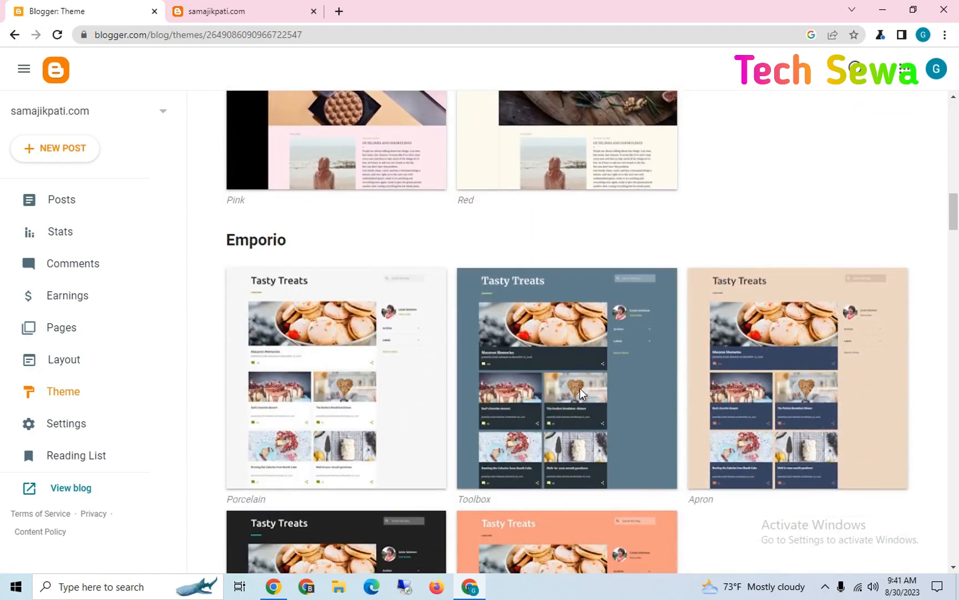
{"action": "scroll", "coordinate": [436, 399], "scroll_direction": "down", "scroll_amount": 4}
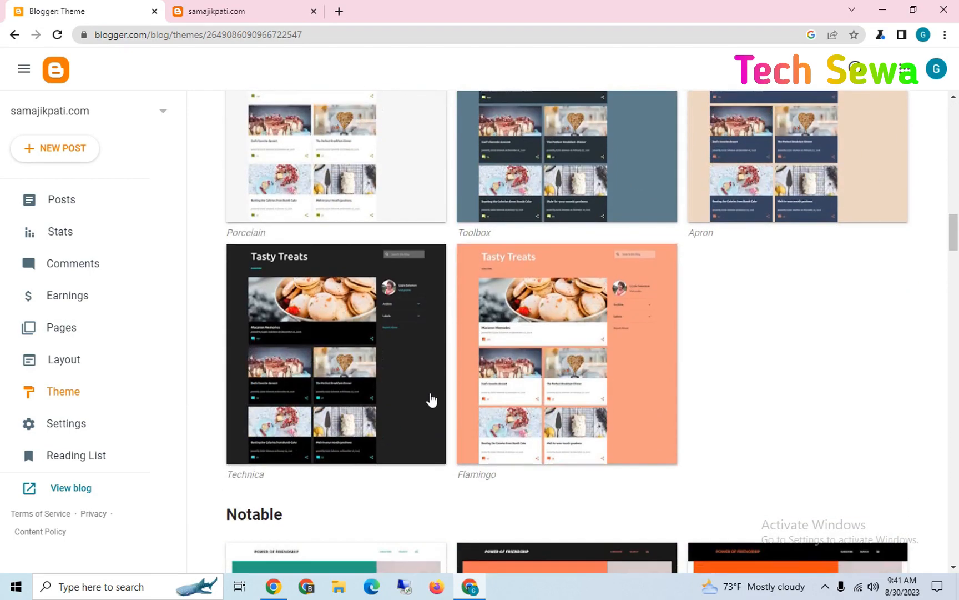
{"action": "scroll", "coordinate": [489, 421], "scroll_direction": "down", "scroll_amount": 5}
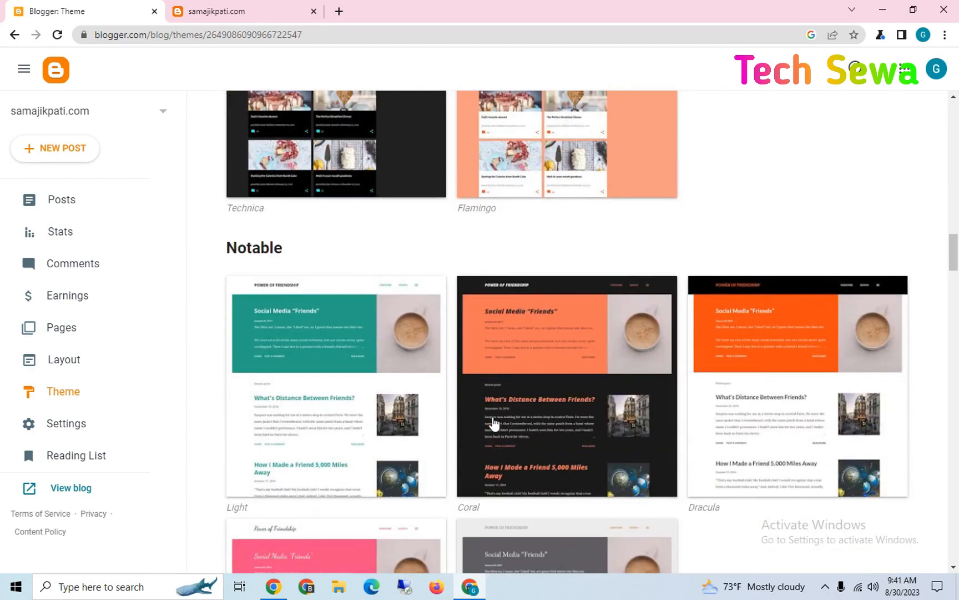
Step: Look through the remaining themes in the gallery and apply the Emporio Porcelain theme to the blog
{"action": "scroll", "coordinate": [493, 422], "scroll_direction": "down", "scroll_amount": 3}
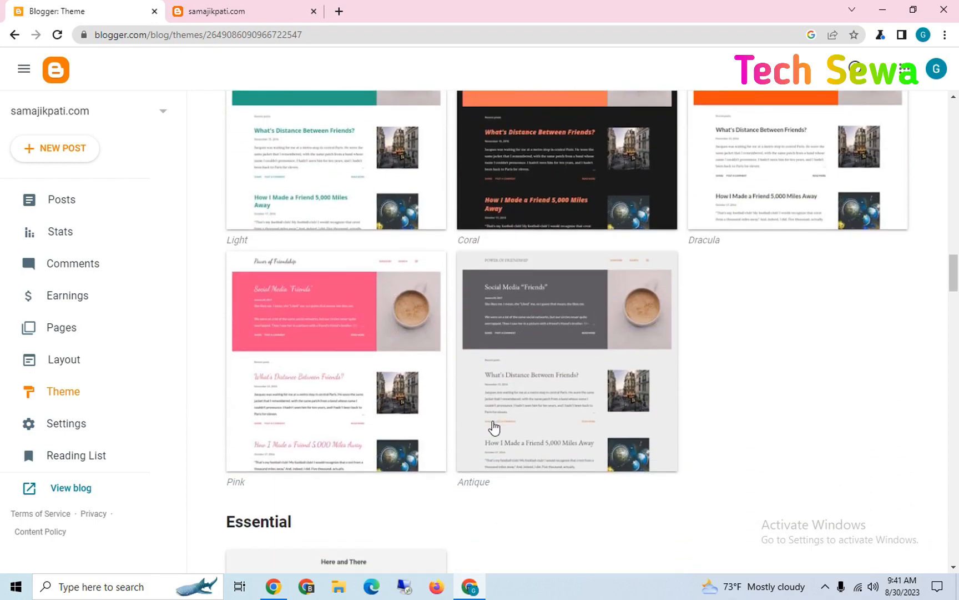
{"action": "scroll", "coordinate": [494, 426], "scroll_direction": "down", "scroll_amount": 3}
{"action": "scroll", "coordinate": [494, 427], "scroll_direction": "down", "scroll_amount": 5}
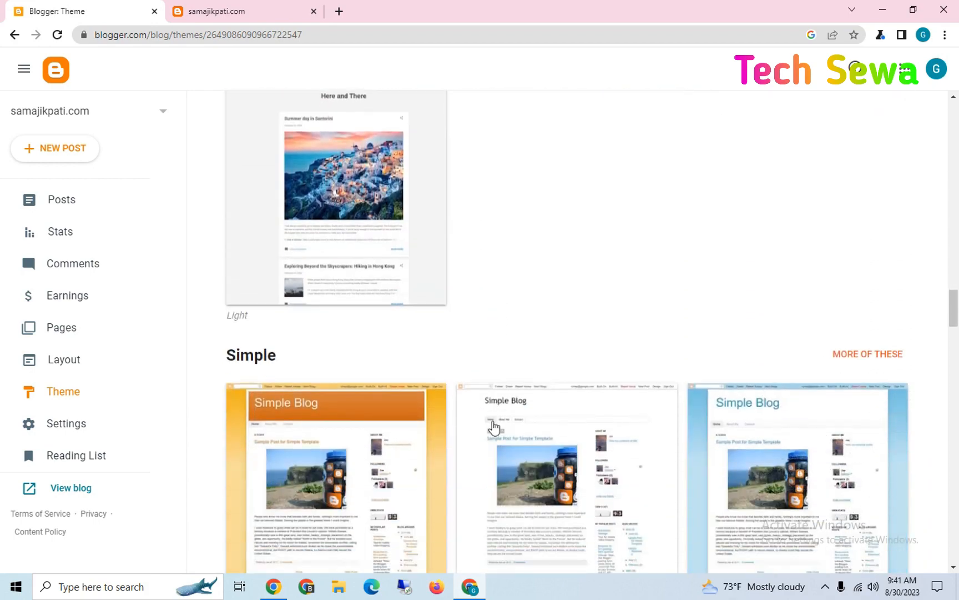
{"action": "scroll", "coordinate": [494, 427], "scroll_direction": "down", "scroll_amount": 4}
{"action": "scroll", "coordinate": [493, 426], "scroll_direction": "down", "scroll_amount": 10}
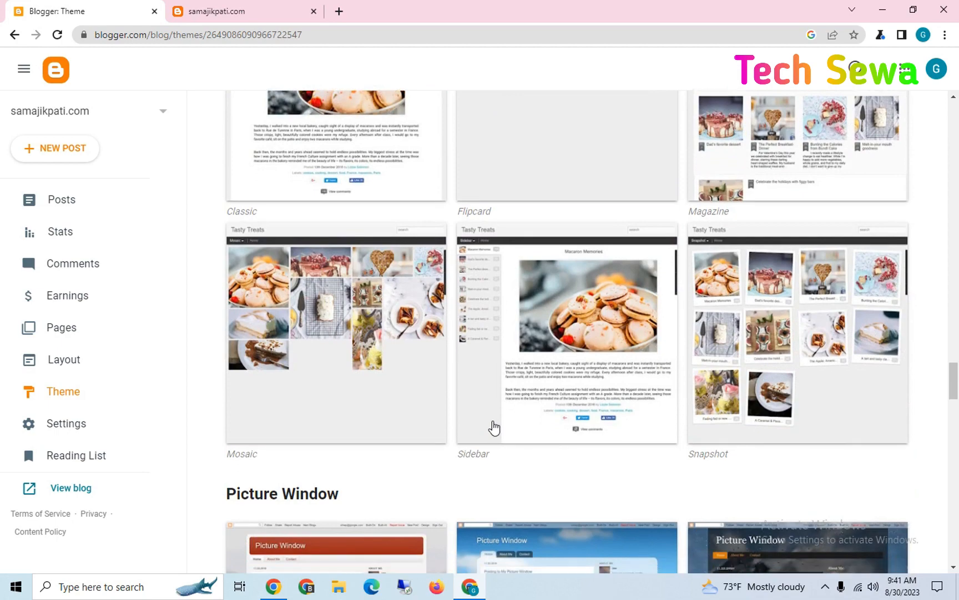
{"action": "scroll", "coordinate": [494, 424], "scroll_direction": "up", "scroll_amount": 9}
{"action": "scroll", "coordinate": [496, 419], "scroll_direction": "up", "scroll_amount": 7}
{"action": "left_click_drag", "start_coordinate": [954, 322], "coordinate": [949, 219]}
{"action": "left_click", "coordinate": [365, 286]}
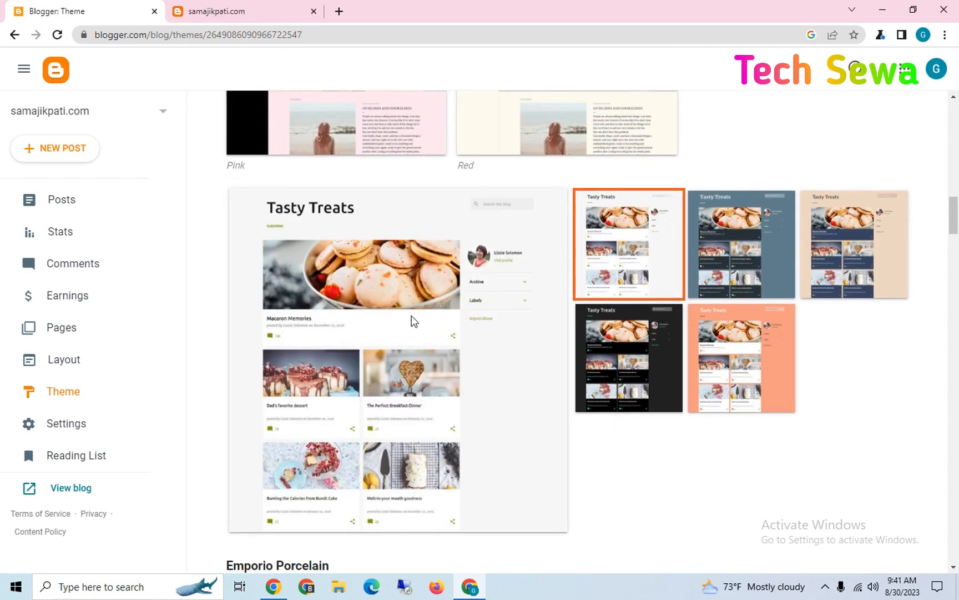
{"action": "scroll", "coordinate": [412, 322], "scroll_direction": "down", "scroll_amount": 2}
{"action": "left_click", "coordinate": [382, 470]}
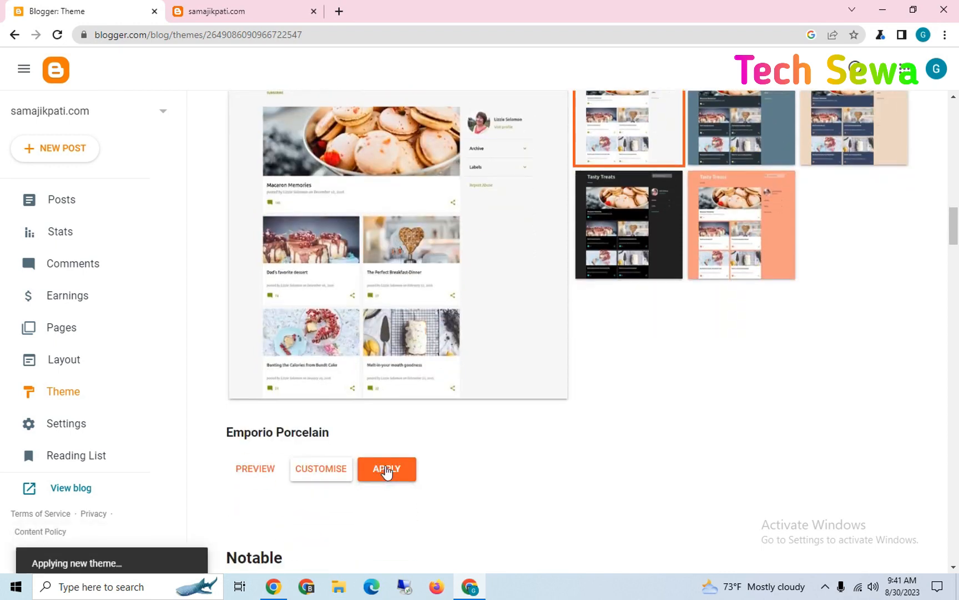
Step: Reload the blog's public page and check its new theme and web address
{"action": "left_click", "coordinate": [267, 8]}
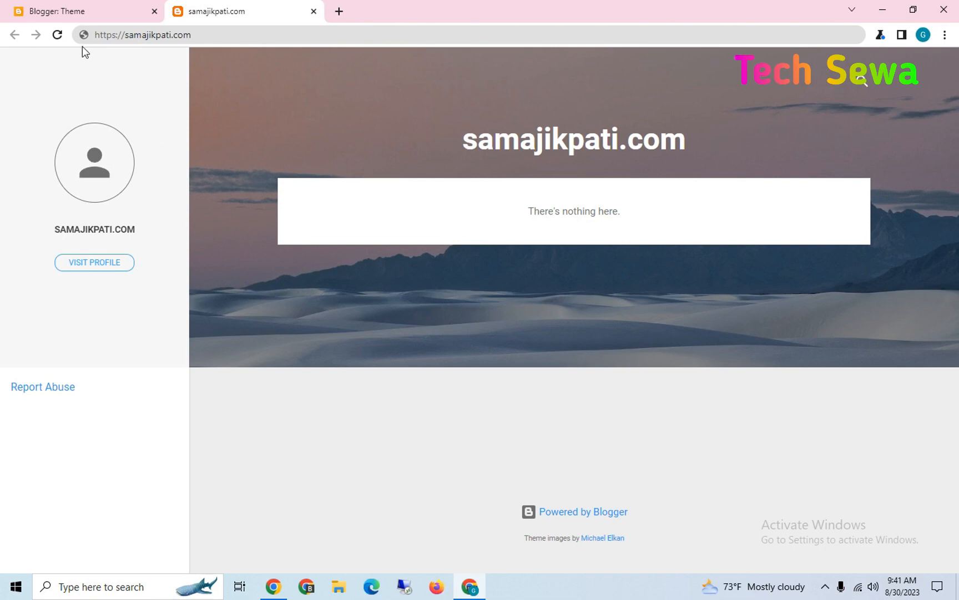
{"action": "left_click", "coordinate": [59, 36]}
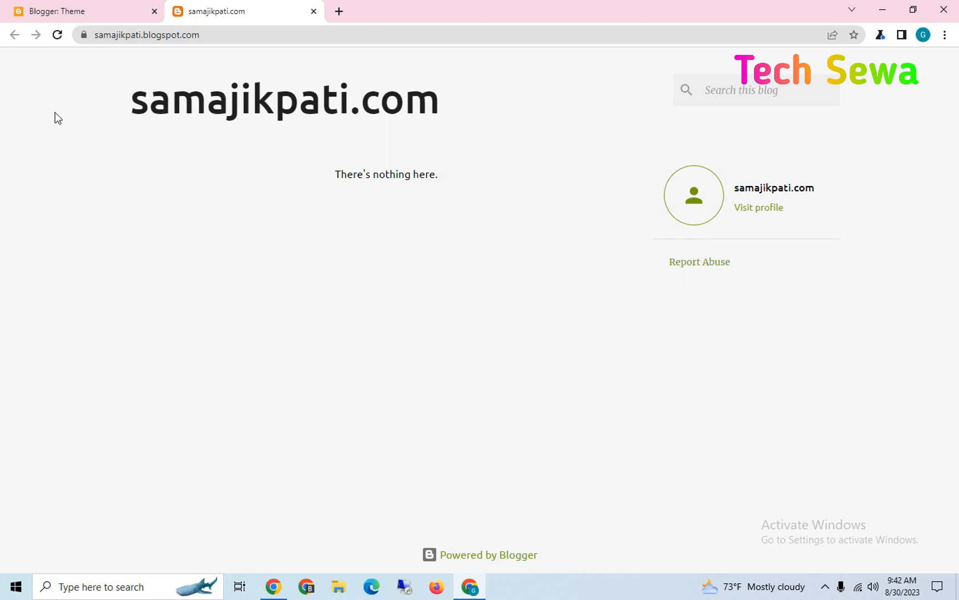
{"action": "left_click", "coordinate": [102, 10]}
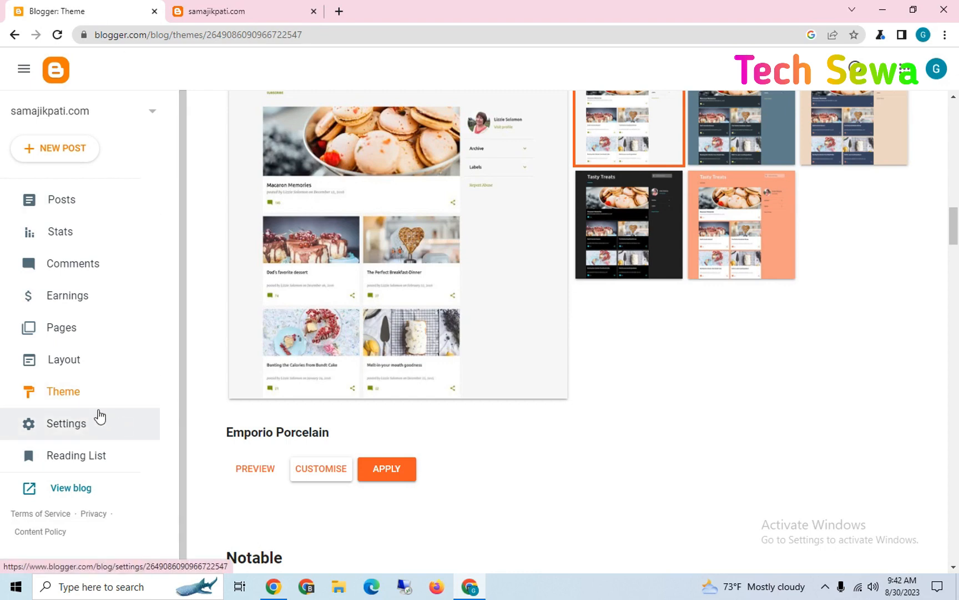
{"action": "left_click", "coordinate": [215, 11]}
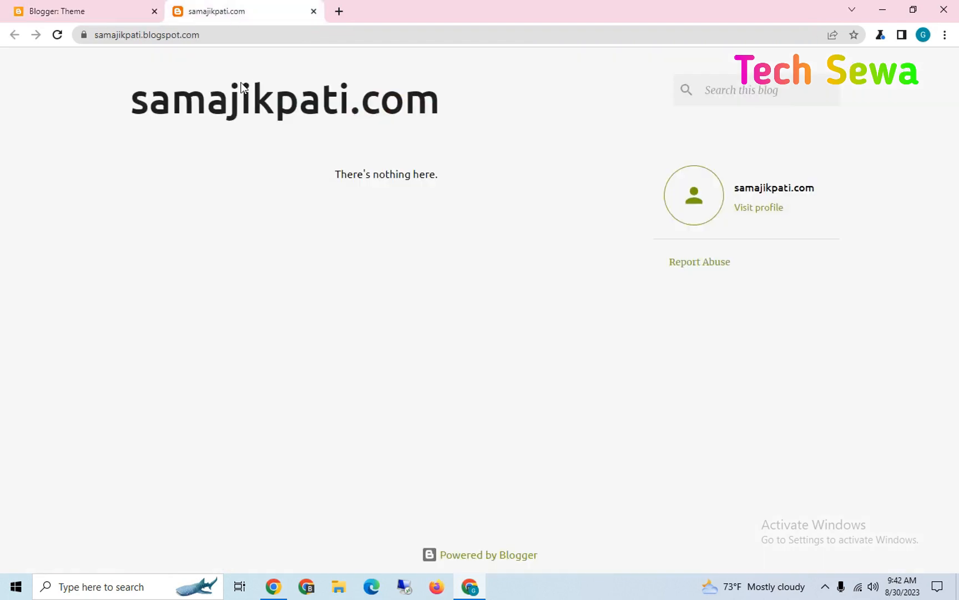
{"action": "left_click", "coordinate": [99, 7]}
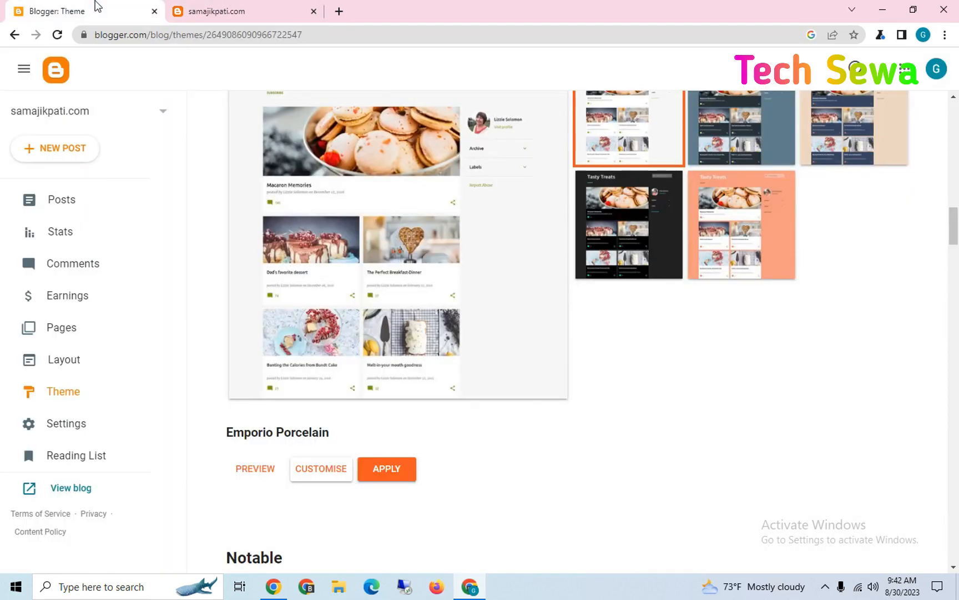
{"action": "left_click", "coordinate": [242, 13]}
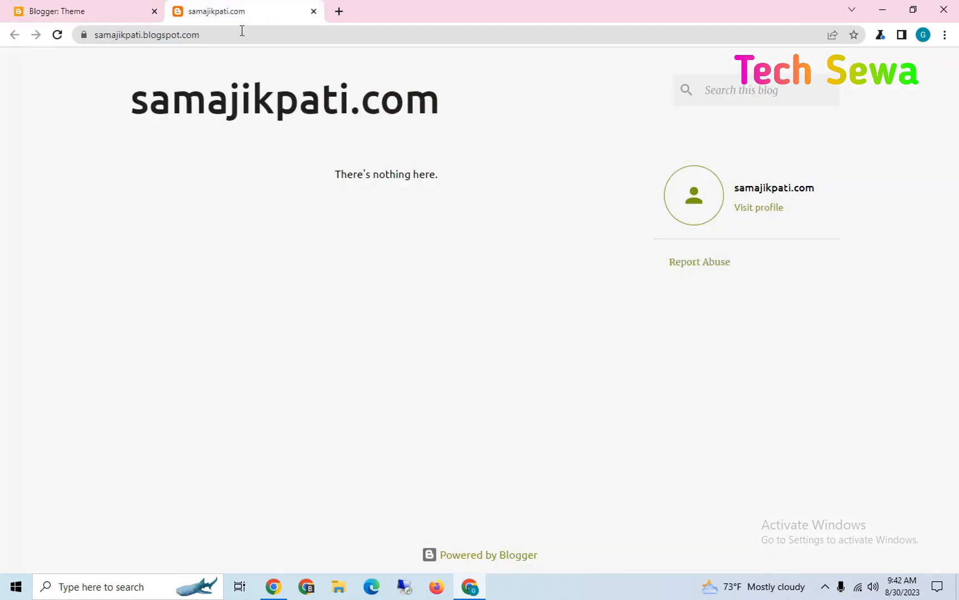
{"action": "left_click", "coordinate": [200, 35]}
Step: Return to the blog's dashboard and open its settings at the Publishing section
{"action": "left_click", "coordinate": [78, 11]}
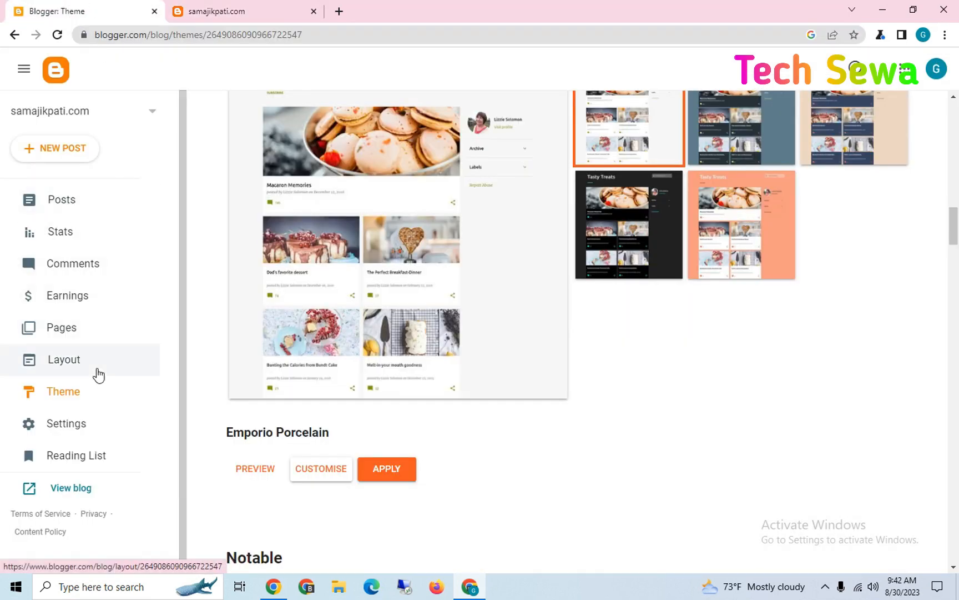
{"action": "scroll", "coordinate": [98, 412], "scroll_direction": "down", "scroll_amount": 1}
{"action": "left_click", "coordinate": [97, 416]}
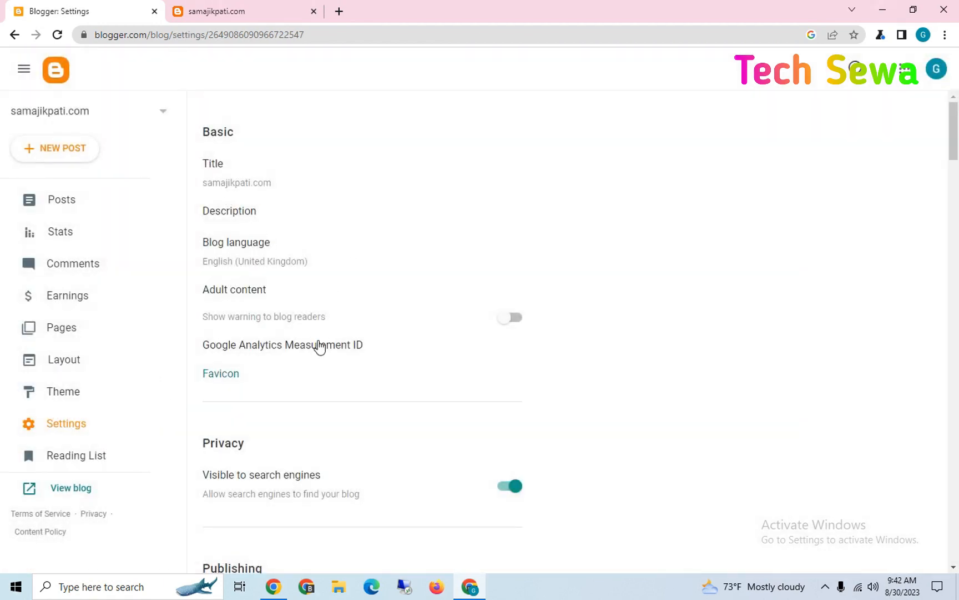
{"action": "scroll", "coordinate": [320, 347], "scroll_direction": "down", "scroll_amount": 2}
{"action": "scroll", "coordinate": [269, 315], "scroll_direction": "down", "scroll_amount": 1}
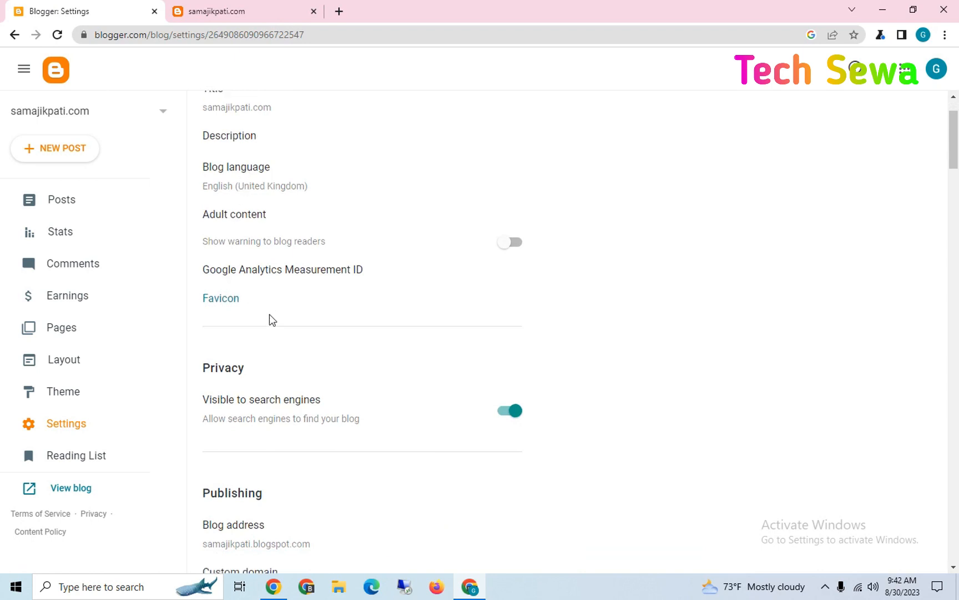
{"action": "scroll", "coordinate": [275, 310], "scroll_direction": "down", "scroll_amount": 2}
{"action": "scroll", "coordinate": [435, 285], "scroll_direction": "down", "scroll_amount": 1}
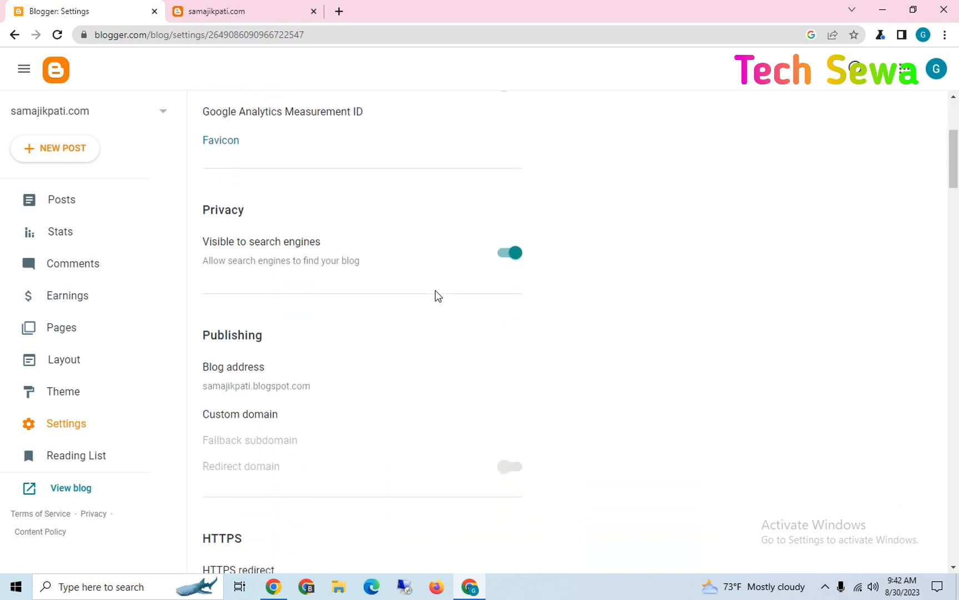
{"action": "scroll", "coordinate": [295, 365], "scroll_direction": "down", "scroll_amount": 1}
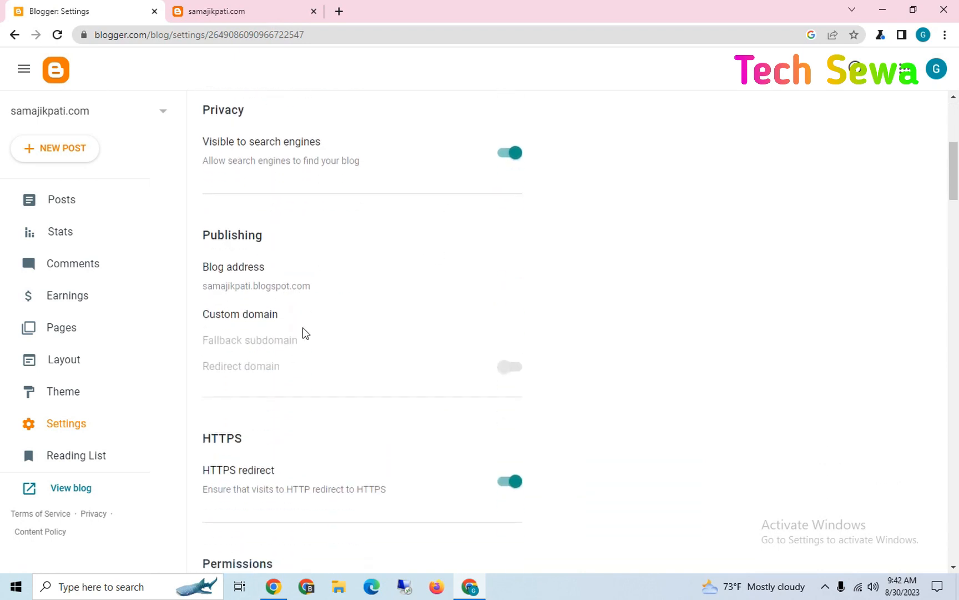
{"action": "left_click", "coordinate": [245, 319]}
{"action": "left_click", "coordinate": [400, 276]}
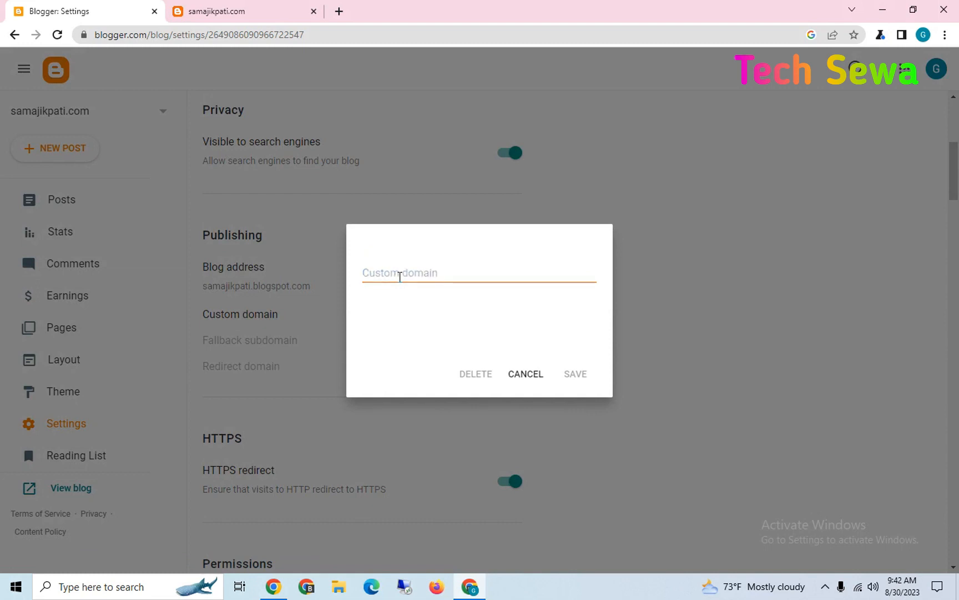
{"action": "left_click", "coordinate": [405, 276]}
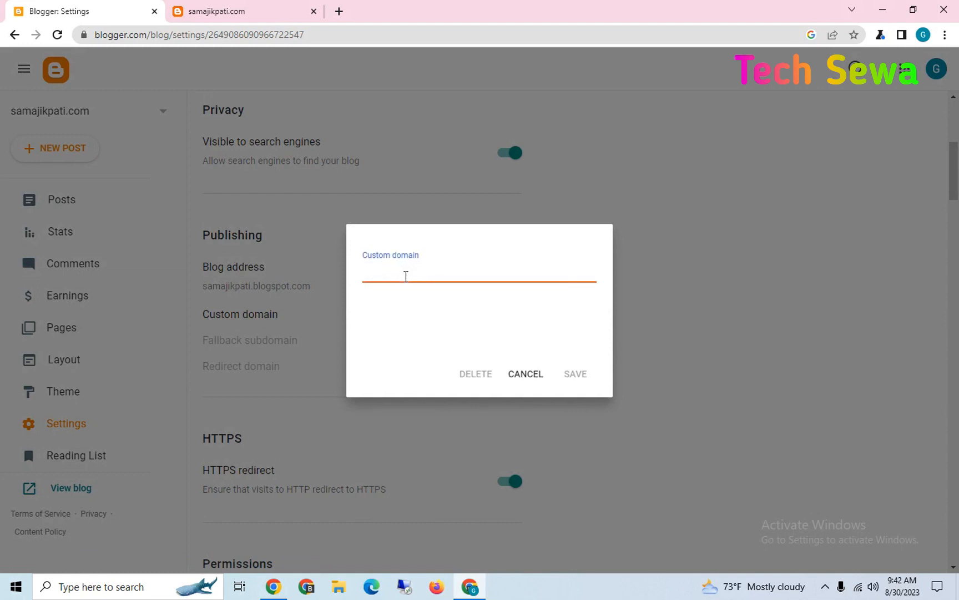
{"action": "type", "text": "www."}
{"action": "type", "text": "samajikpati.com"}
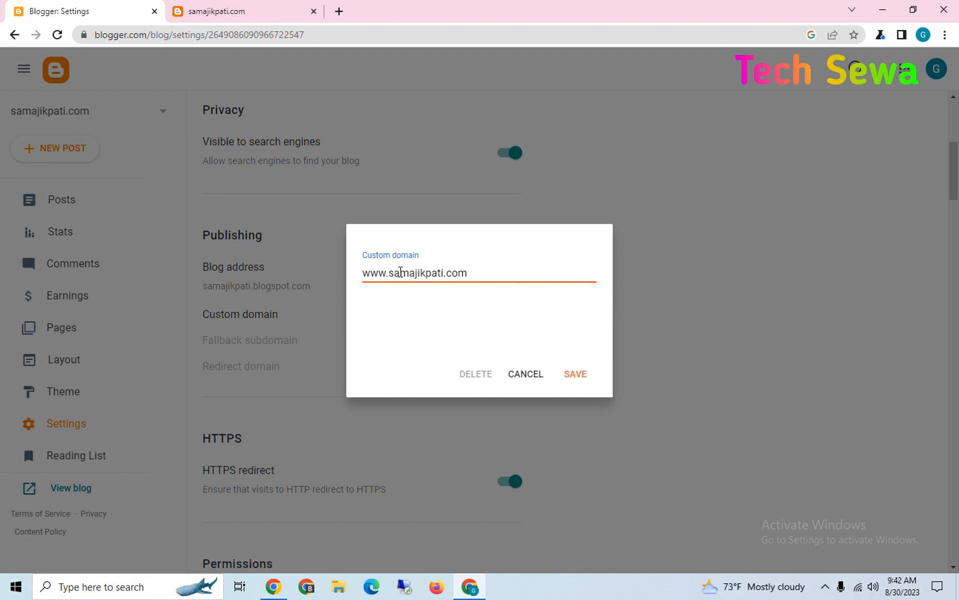
{"action": "left_click", "coordinate": [579, 377]}
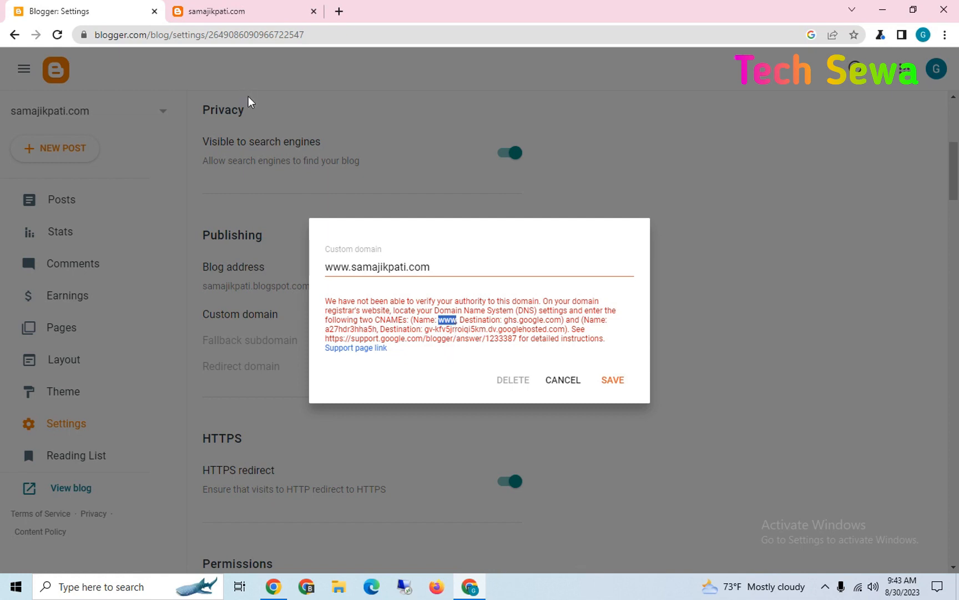
{"action": "left_click", "coordinate": [273, 586]}
{"action": "scroll", "coordinate": [515, 409], "scroll_direction": "down", "scroll_amount": 3}
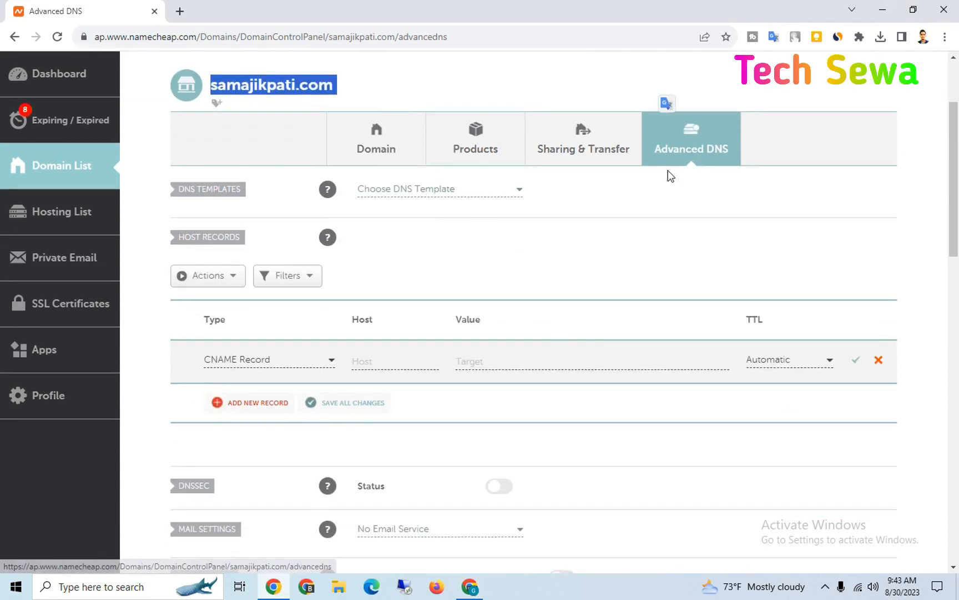
{"action": "left_click", "coordinate": [421, 75]}
{"action": "scroll", "coordinate": [364, 317], "scroll_direction": "down", "scroll_amount": 3}
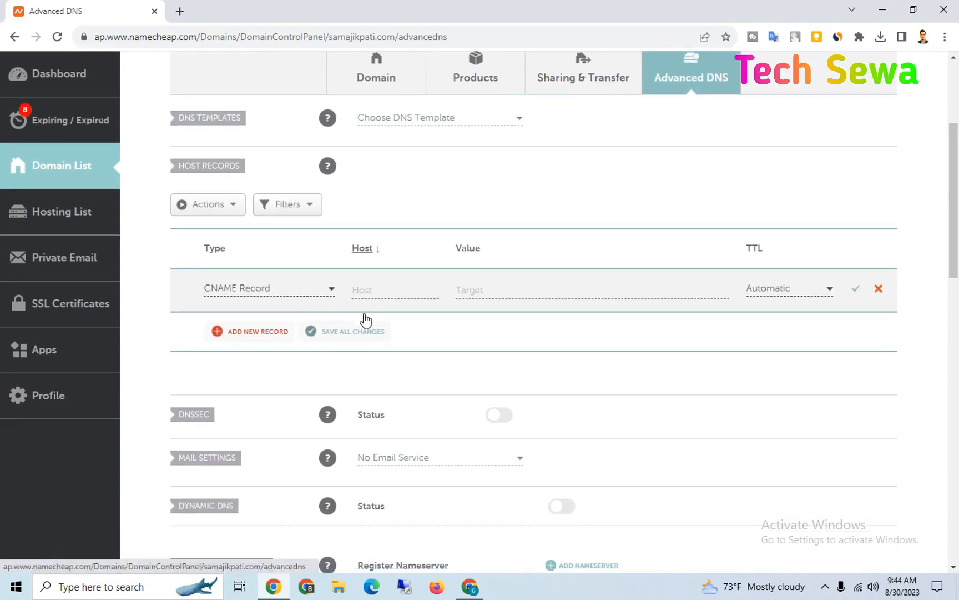
{"action": "left_click", "coordinate": [289, 229]}
{"action": "scroll", "coordinate": [257, 338], "scroll_direction": "up", "scroll_amount": 1}
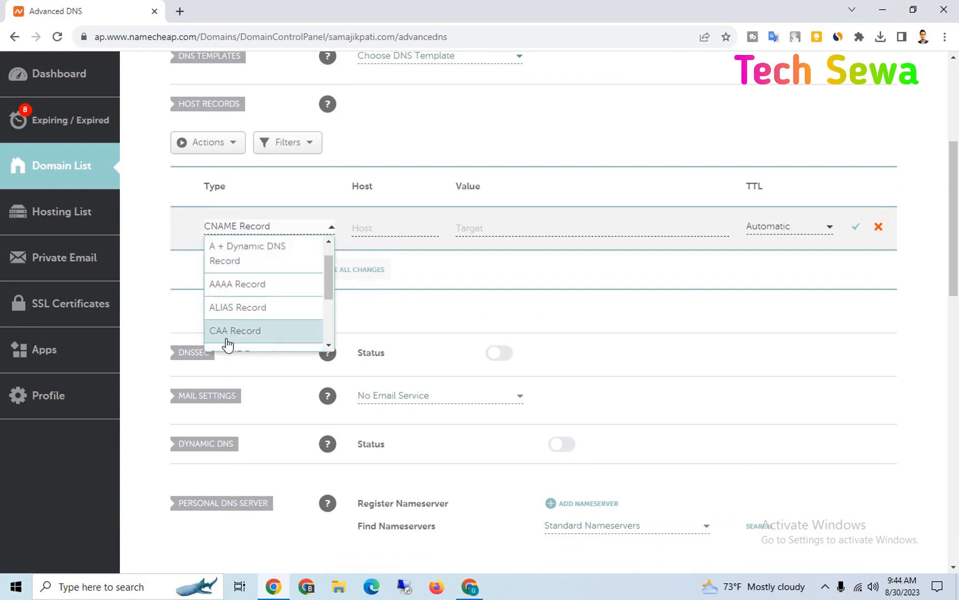
{"action": "scroll", "coordinate": [278, 318], "scroll_direction": "down", "scroll_amount": 2}
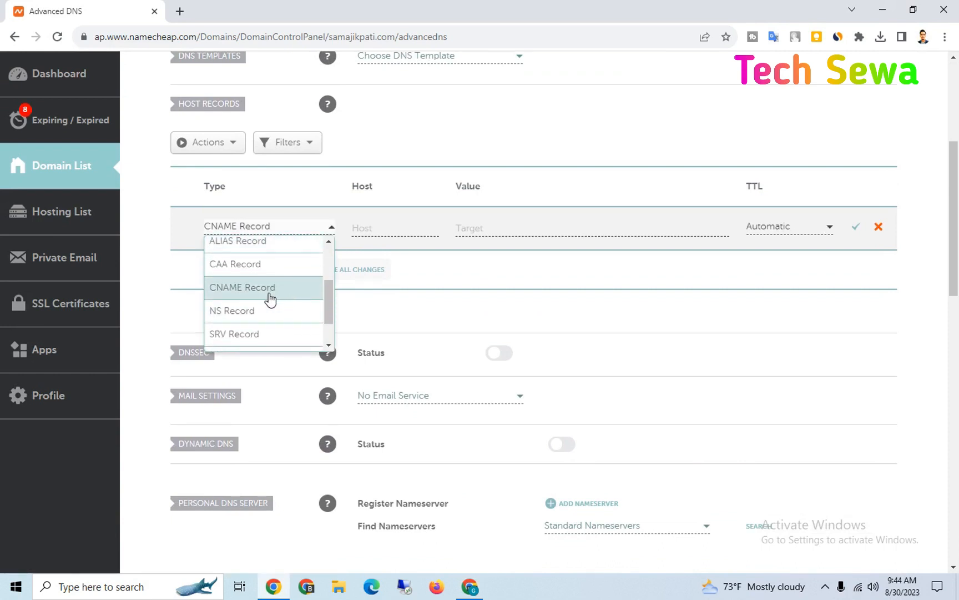
{"action": "scroll", "coordinate": [268, 308], "scroll_direction": "down", "scroll_amount": 2}
{"action": "scroll", "coordinate": [270, 327], "scroll_direction": "up", "scroll_amount": 3}
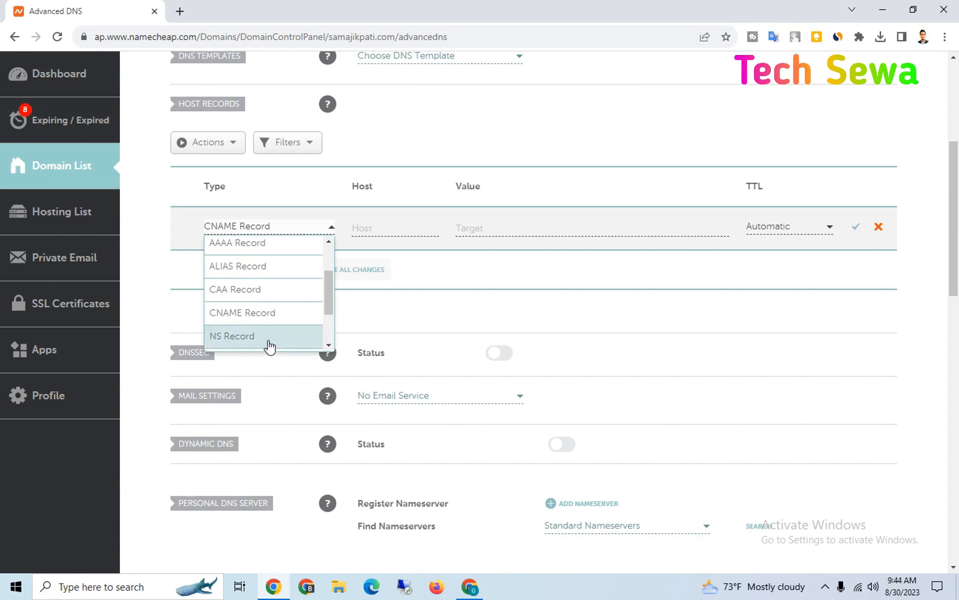
{"action": "left_click", "coordinate": [270, 314]}
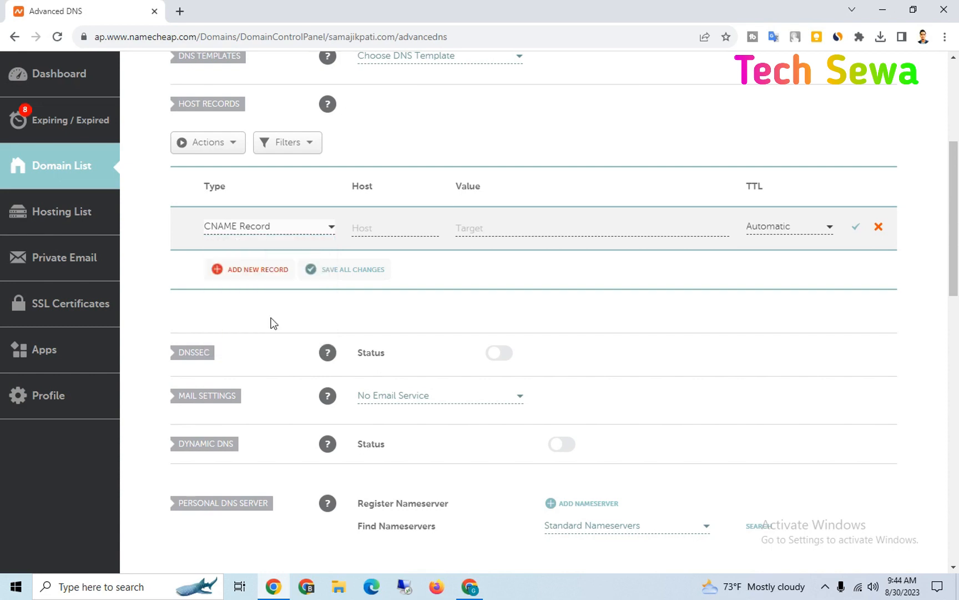
{"action": "left_click", "coordinate": [385, 232]}
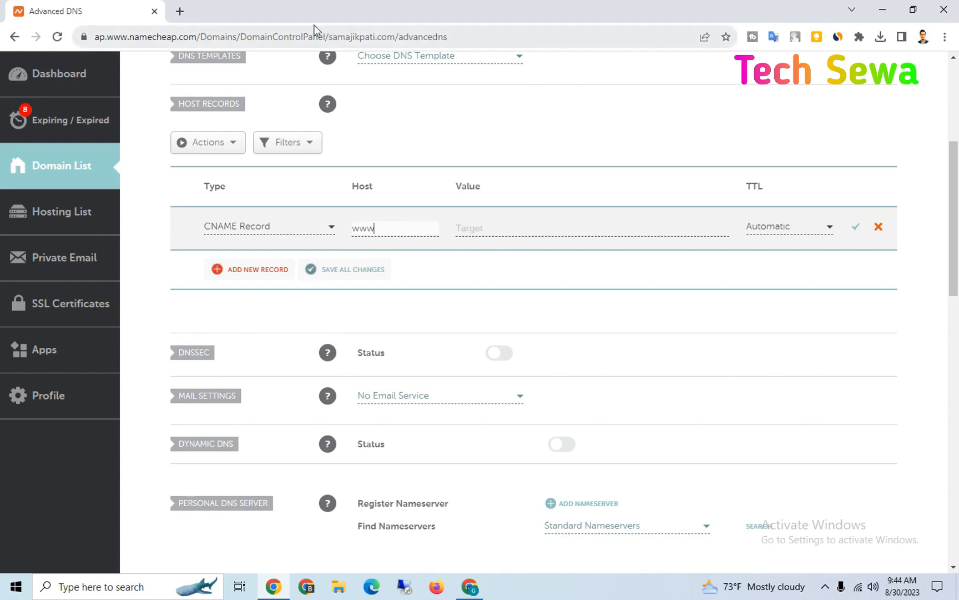
Step: Copy the destination ghs.google.com from Blogger's custom domain message and enter it as the www record's value in Namecheap
{"action": "left_click", "coordinate": [469, 587]}
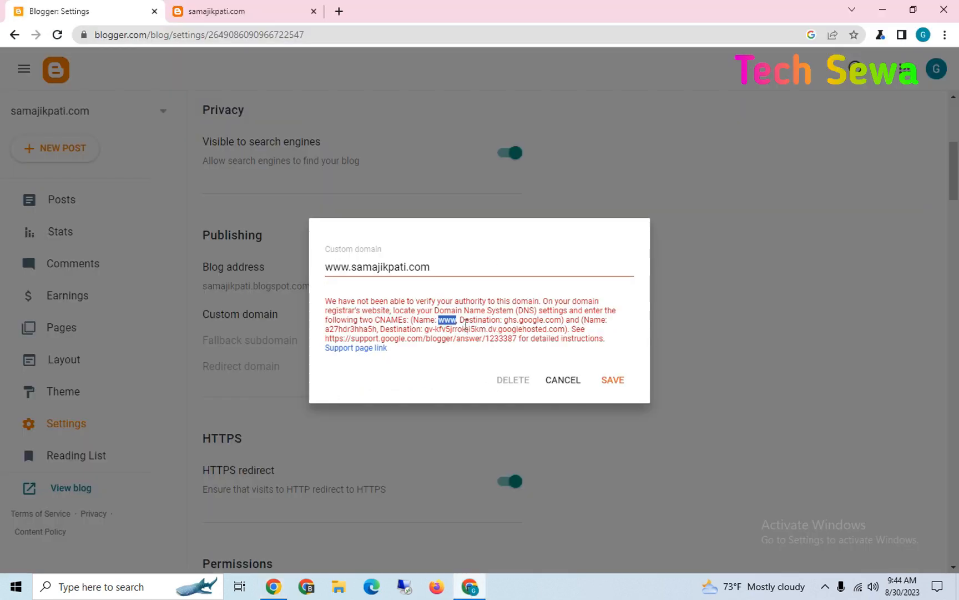
{"action": "left_click_drag", "start_coordinate": [490, 330], "coordinate": [559, 323]}
{"action": "left_click", "coordinate": [504, 326]}
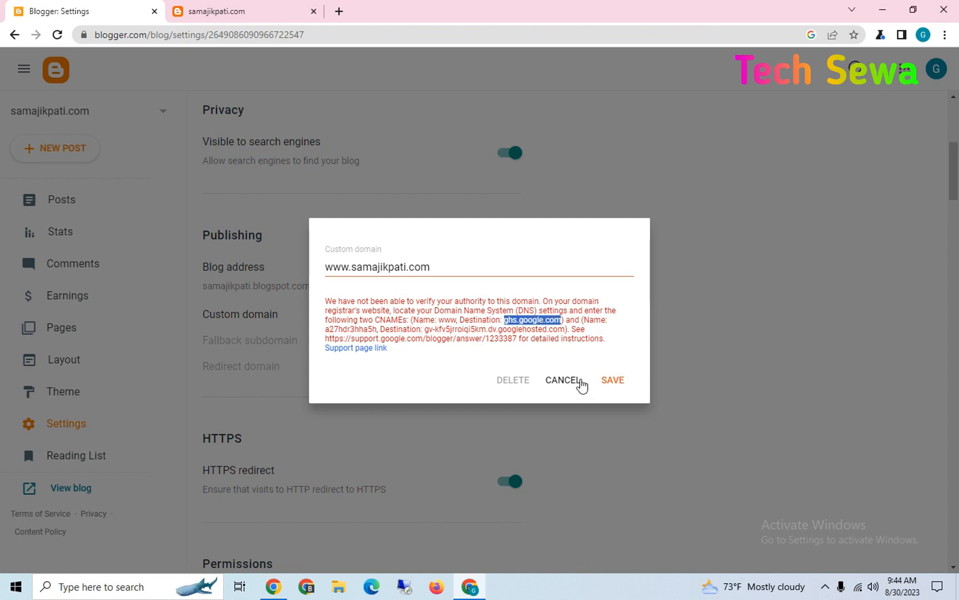
{"action": "left_click", "coordinate": [273, 587]}
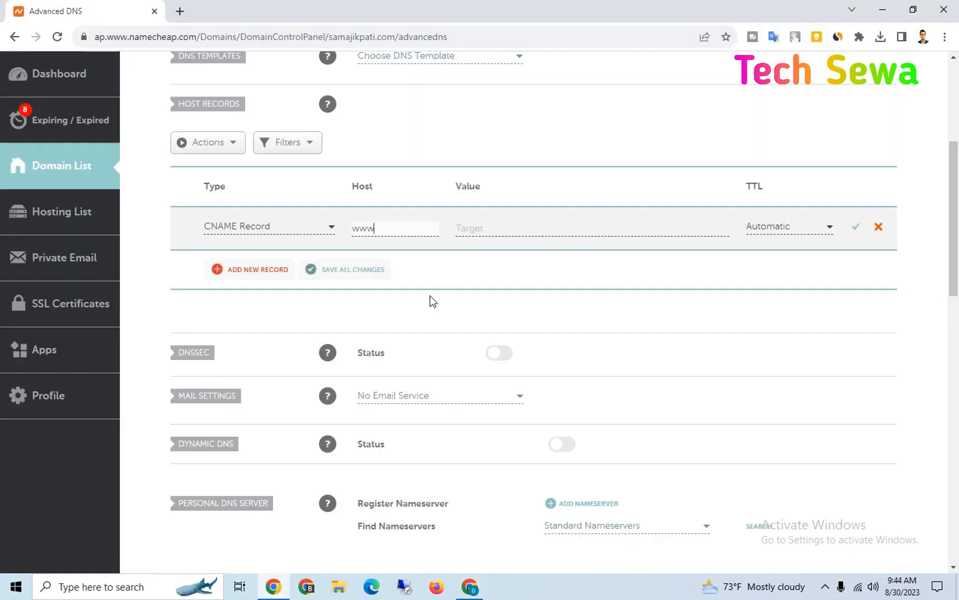
{"action": "left_click", "coordinate": [492, 231]}
{"action": "type", "text": "ghs.google.com"}
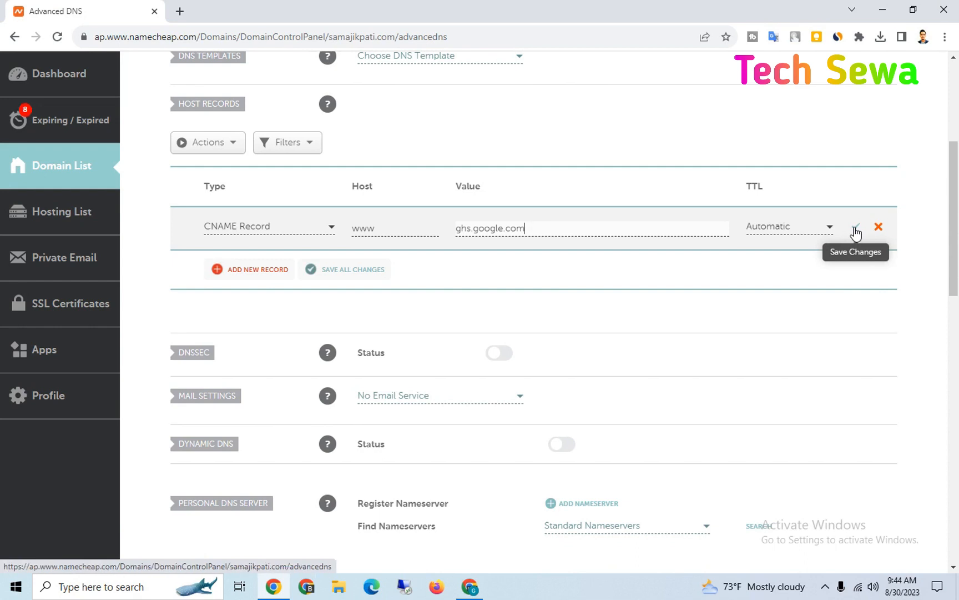
Step: Add a second host record for the domain and set its type to CNAME Record
{"action": "left_click", "coordinate": [270, 270]}
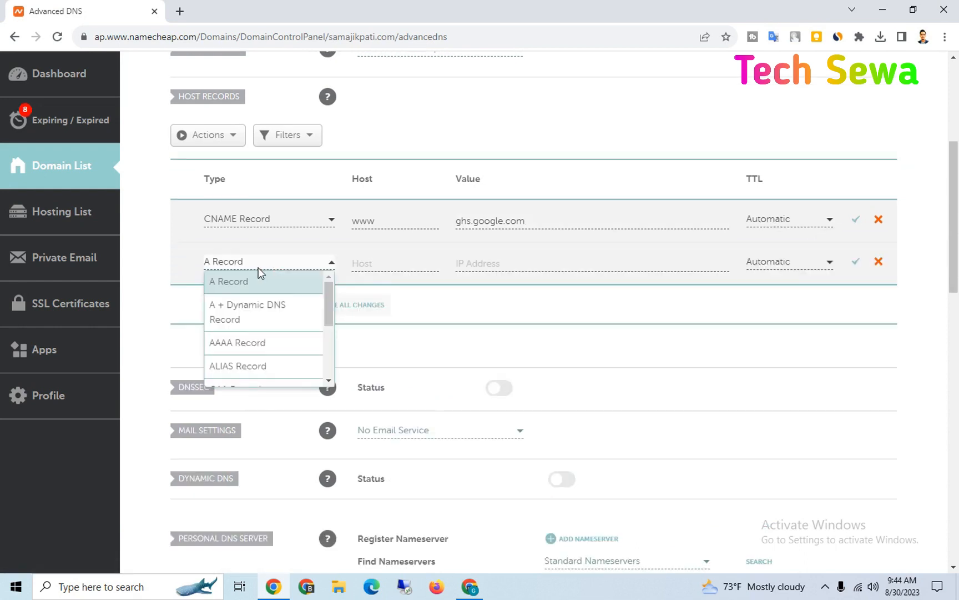
{"action": "scroll", "coordinate": [255, 350], "scroll_direction": "down", "scroll_amount": 1}
{"action": "left_click", "coordinate": [251, 347]}
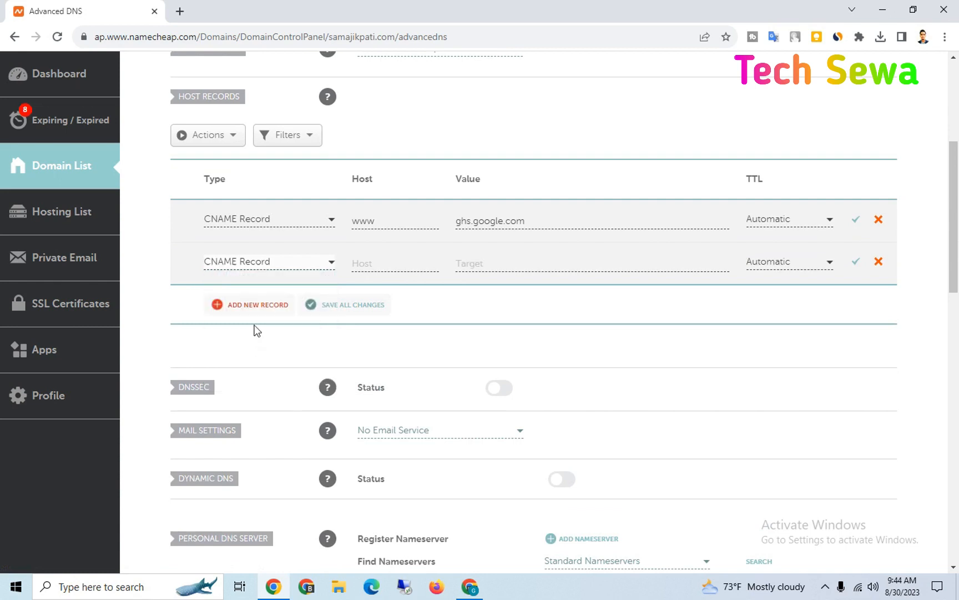
Step: Copy the second CNAME's name from Blogger's custom domain message and enter it as the second record's host in Namecheap
{"action": "left_click", "coordinate": [462, 588]}
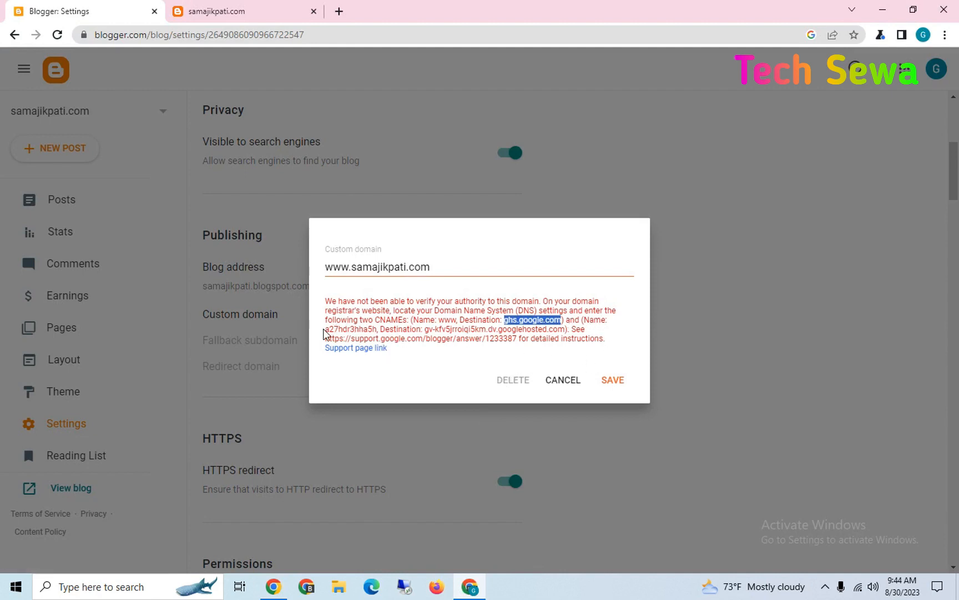
{"action": "left_click_drag", "start_coordinate": [326, 329], "coordinate": [377, 332]}
{"action": "key", "text": "ctrl+c"}
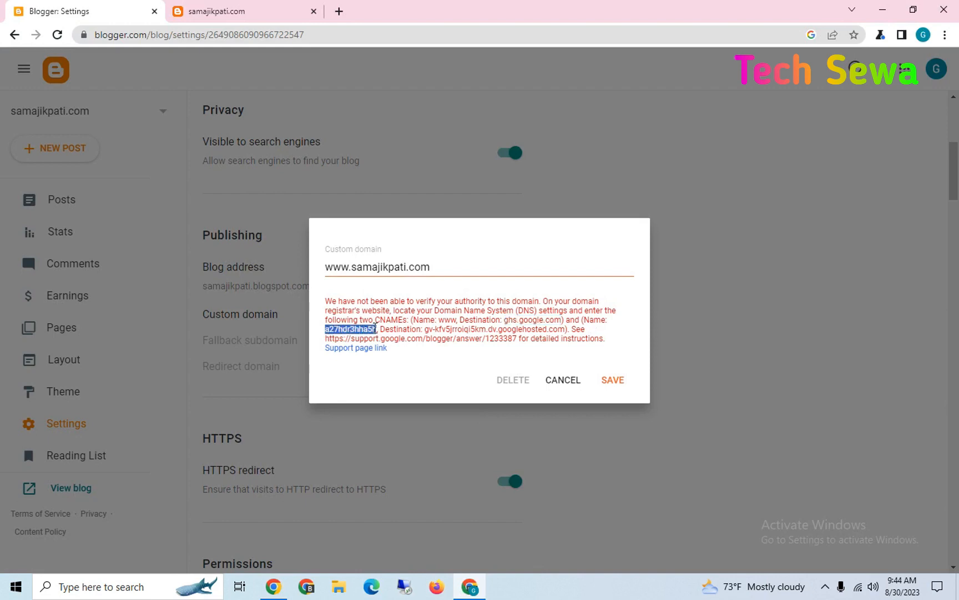
{"action": "left_click", "coordinate": [284, 590]}
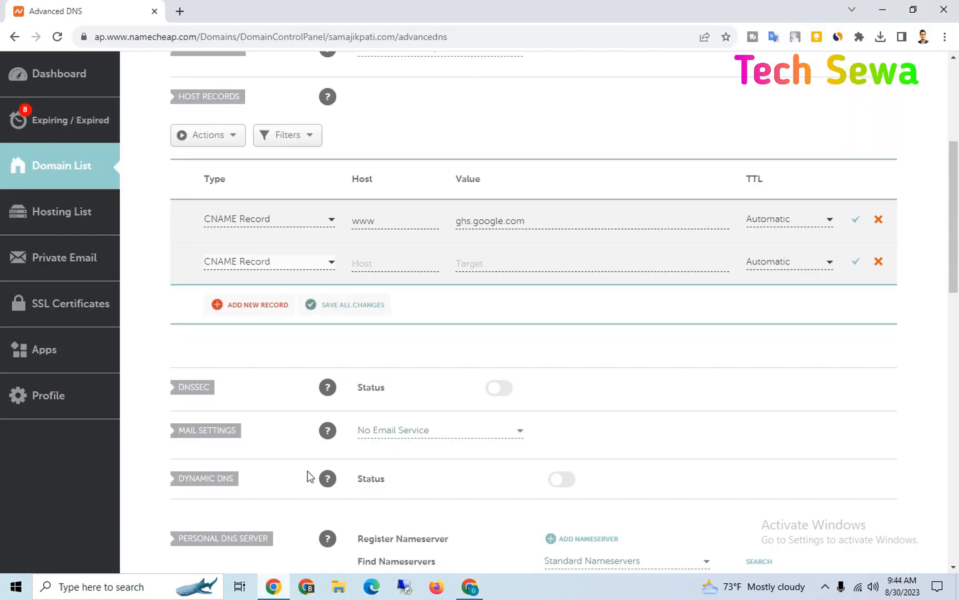
{"action": "left_click", "coordinate": [415, 264]}
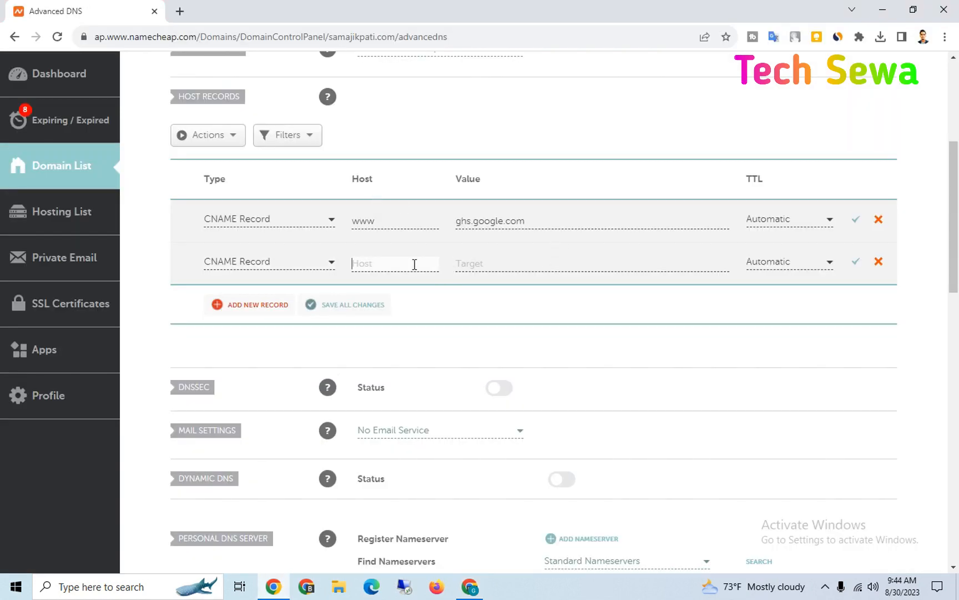
{"action": "key", "text": "ctrl+v"}
Step: Copy the second CNAME's destination from Blogger into the second record's value in Namecheap and save both CNAME records
{"action": "left_click", "coordinate": [473, 578]}
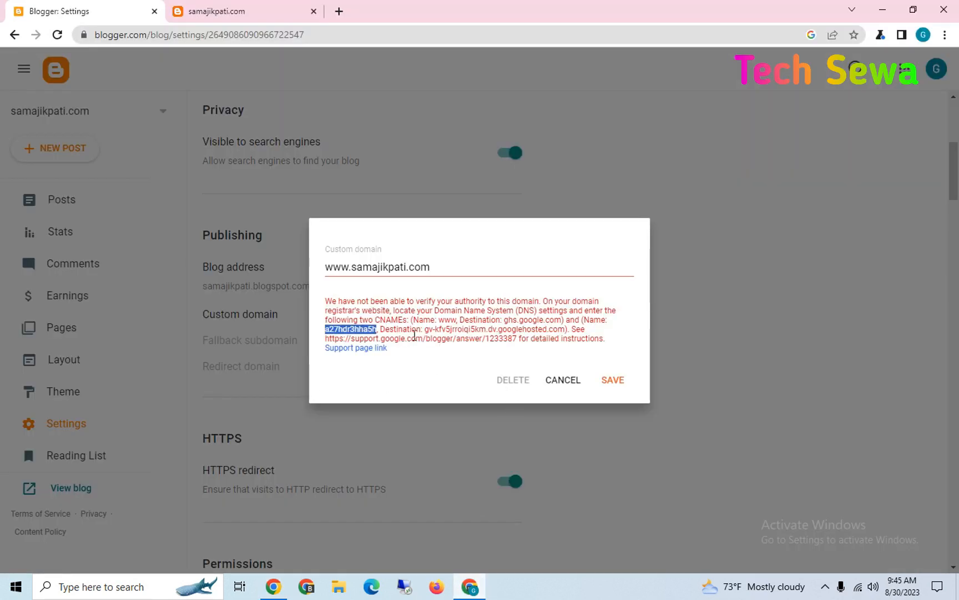
{"action": "left_click_drag", "start_coordinate": [427, 332], "coordinate": [564, 332]}
{"action": "key", "text": "ctrl+c"}
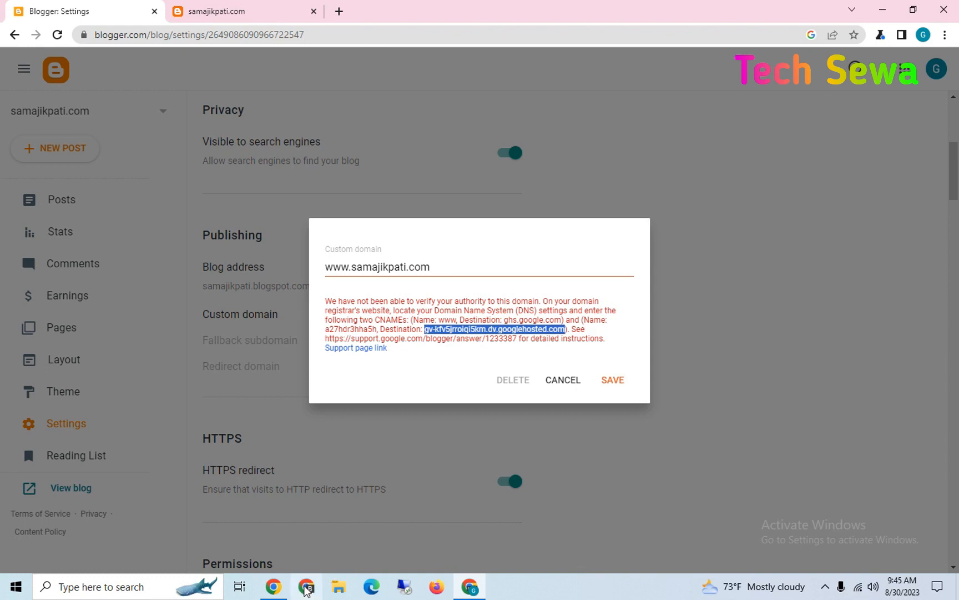
{"action": "left_click", "coordinate": [306, 586]}
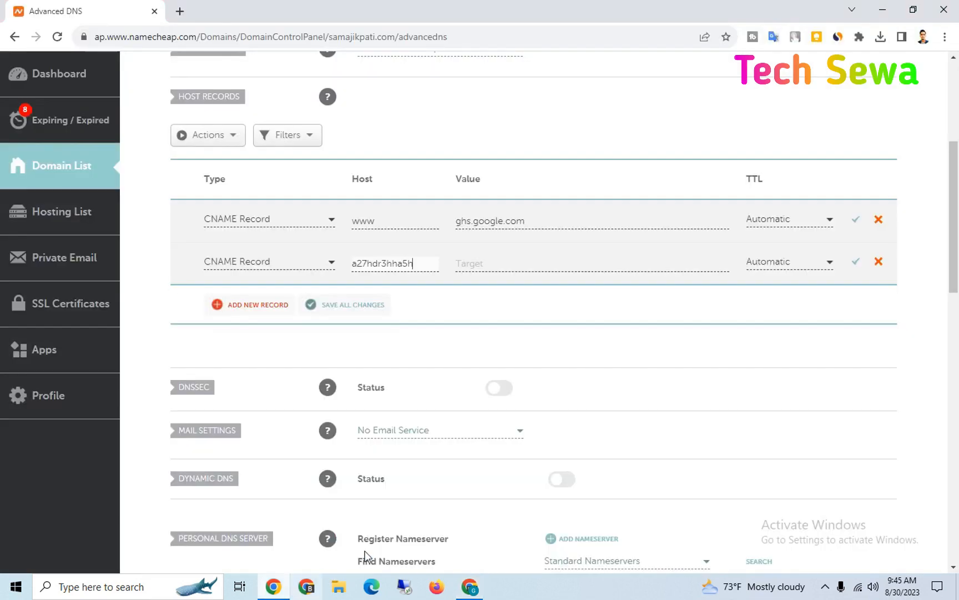
{"action": "left_click", "coordinate": [518, 268]}
{"action": "key", "text": "ctrl+v"}
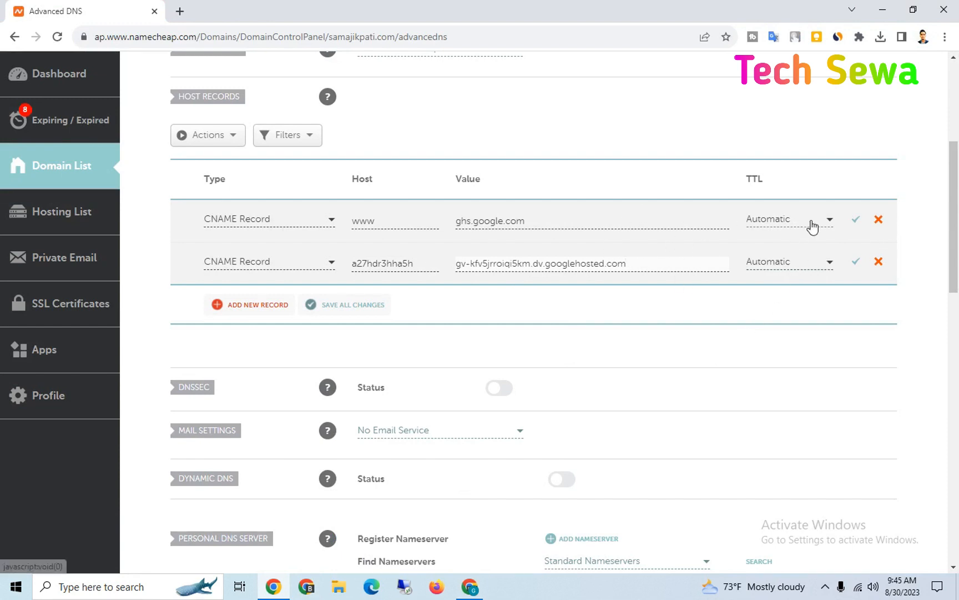
{"action": "left_click", "coordinate": [858, 221]}
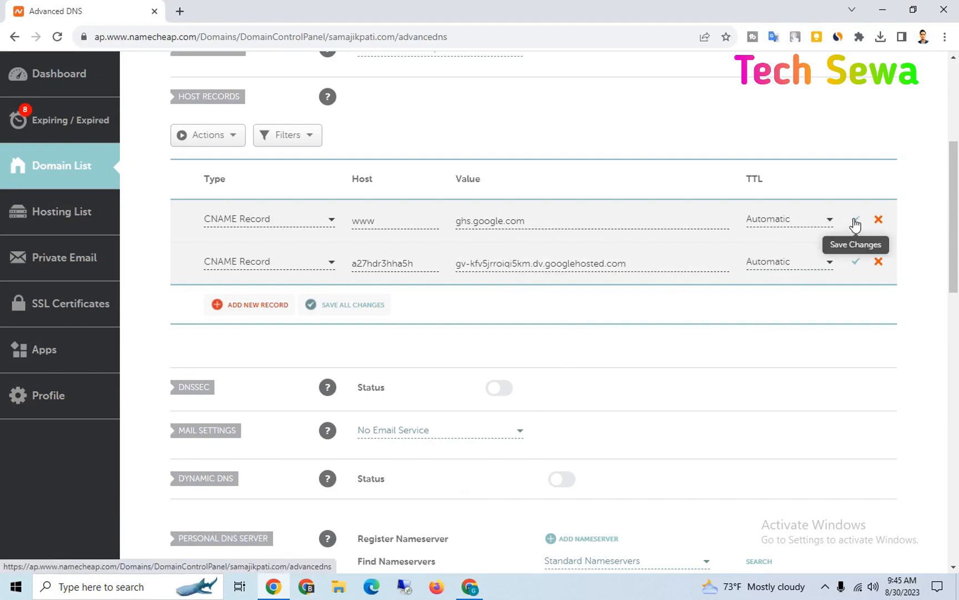
{"action": "left_click", "coordinate": [854, 261]}
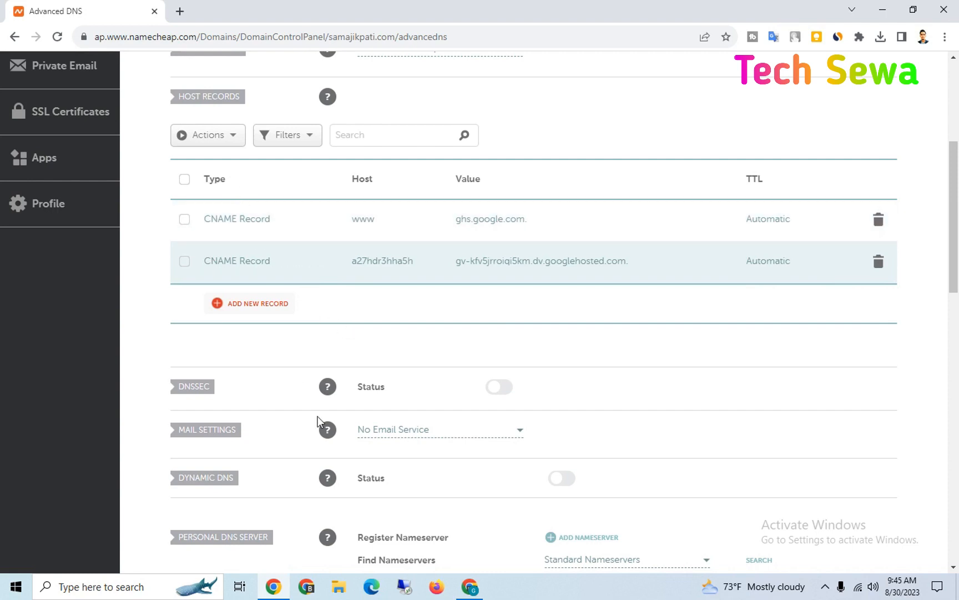
Step: Add a third host record below the two CNAME records and set its type to A Record
{"action": "left_click", "coordinate": [209, 136]}
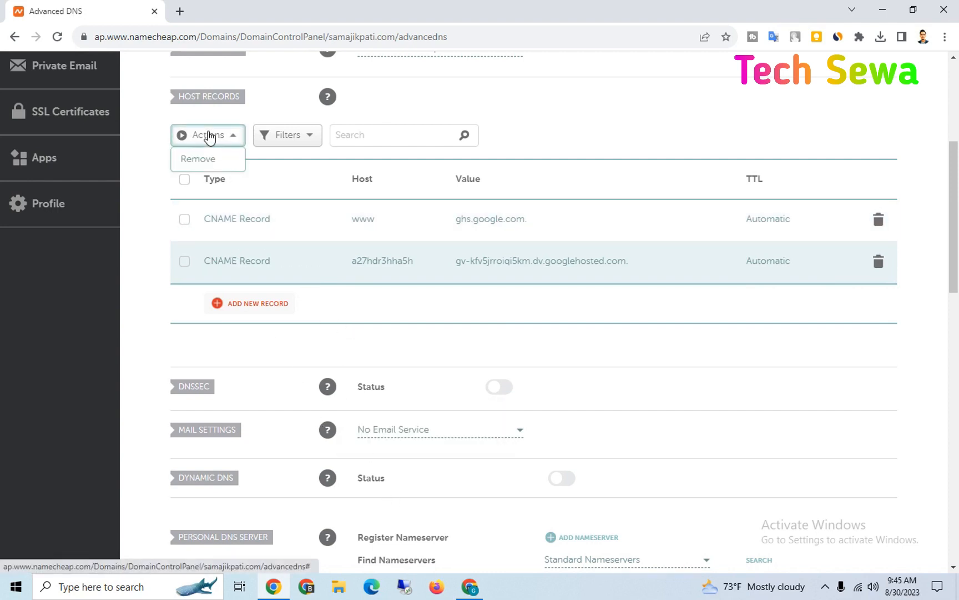
{"action": "left_click", "coordinate": [229, 304]}
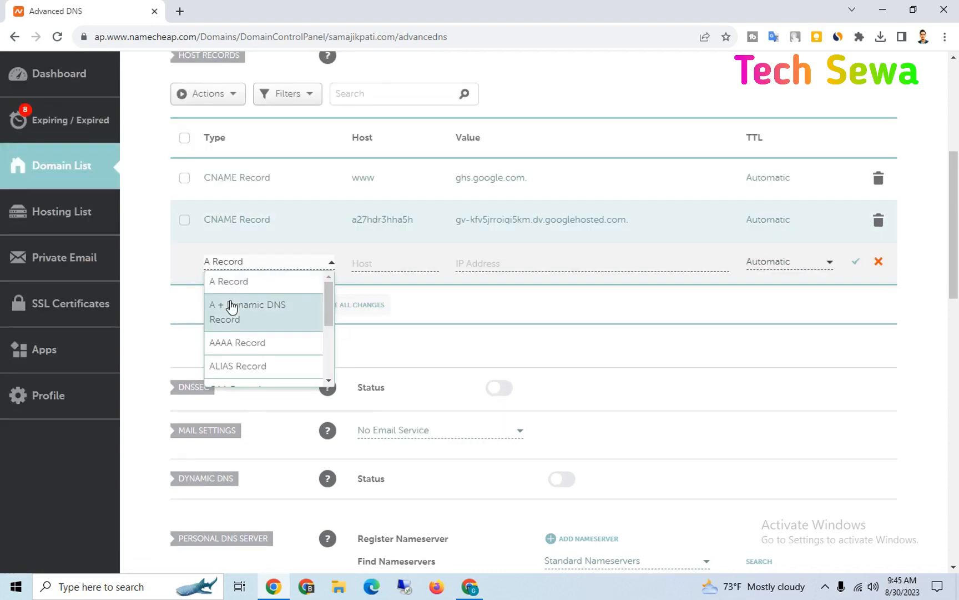
{"action": "left_click", "coordinate": [229, 286]}
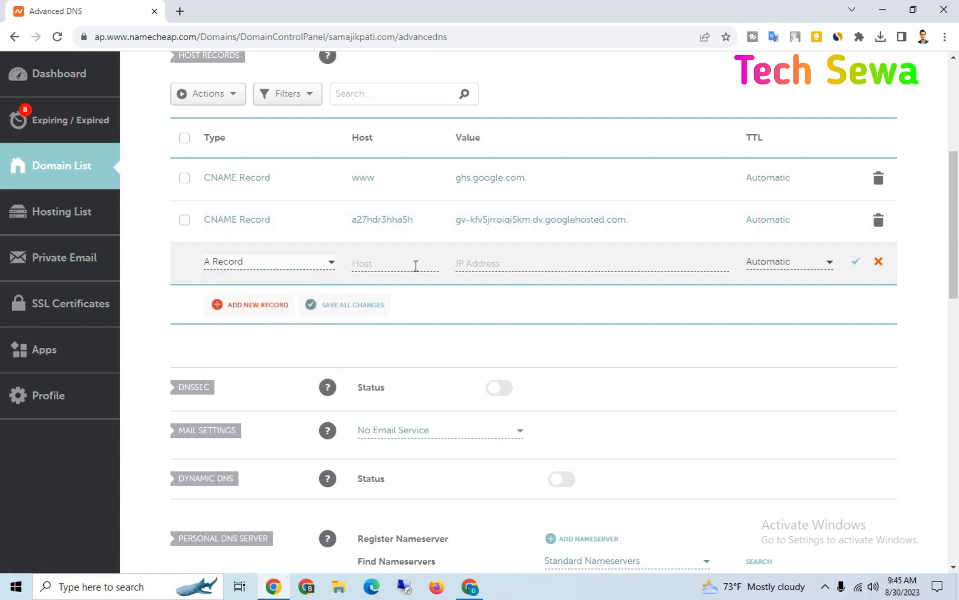
{"action": "left_click", "coordinate": [376, 264]}
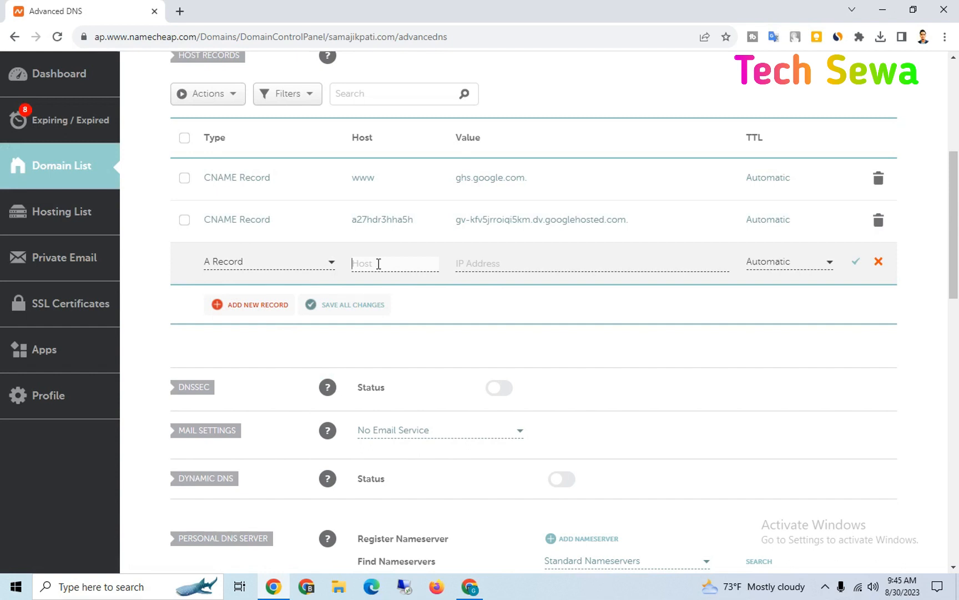
Step: Open the support page linked in Blogger's custom domain message and copy the first A-record IP address, 216.239.32.21
{"action": "left_click", "coordinate": [469, 586]}
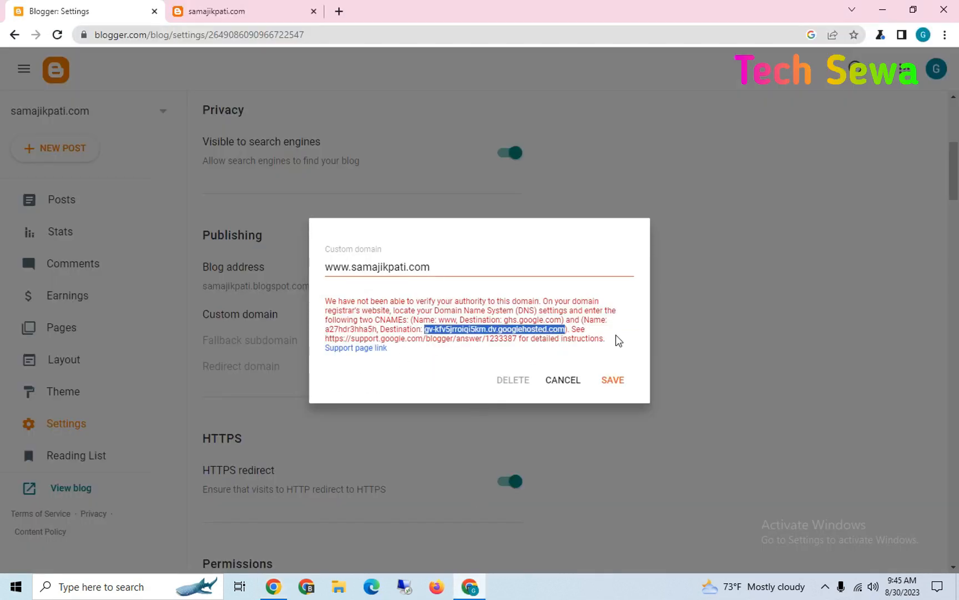
{"action": "left_click", "coordinate": [597, 331]}
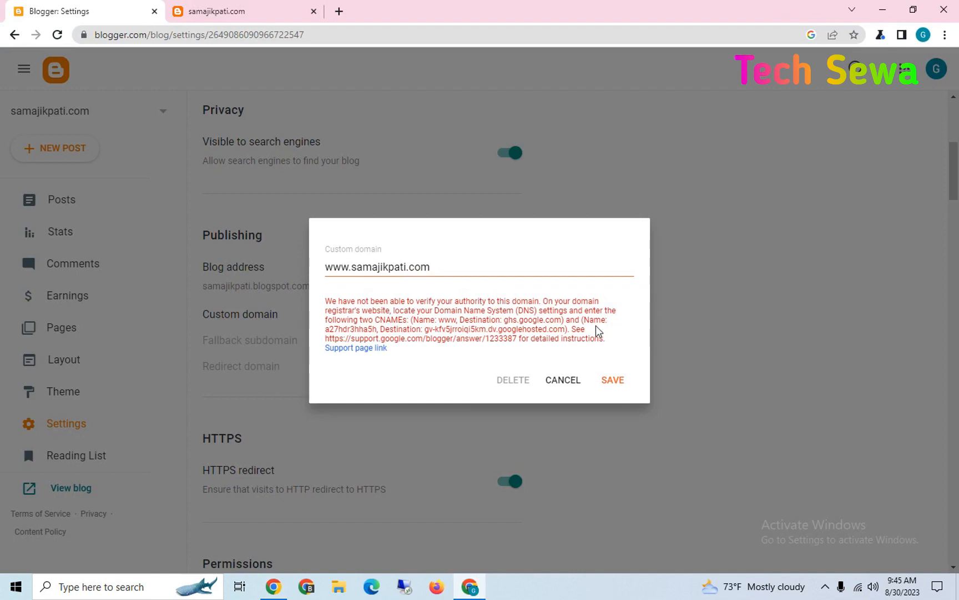
{"action": "left_click", "coordinate": [357, 348]}
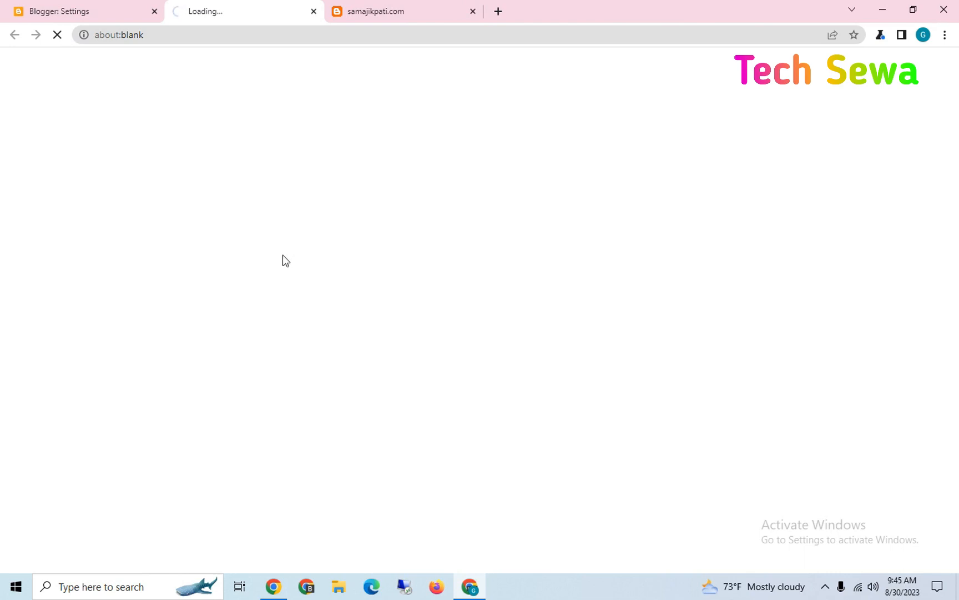
{"action": "scroll", "coordinate": [360, 403], "scroll_direction": "down", "scroll_amount": 2}
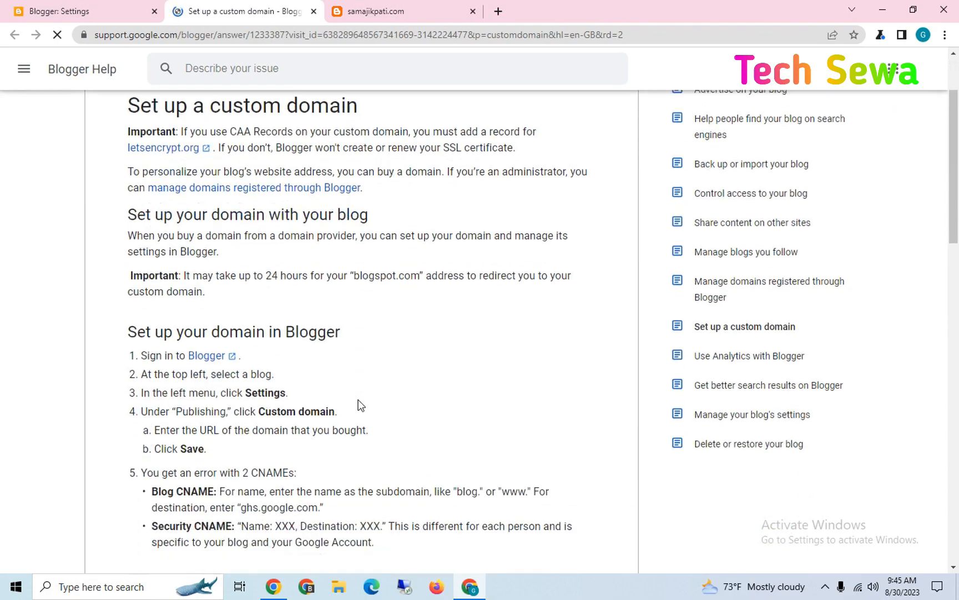
{"action": "scroll", "coordinate": [358, 404], "scroll_direction": "down", "scroll_amount": 10}
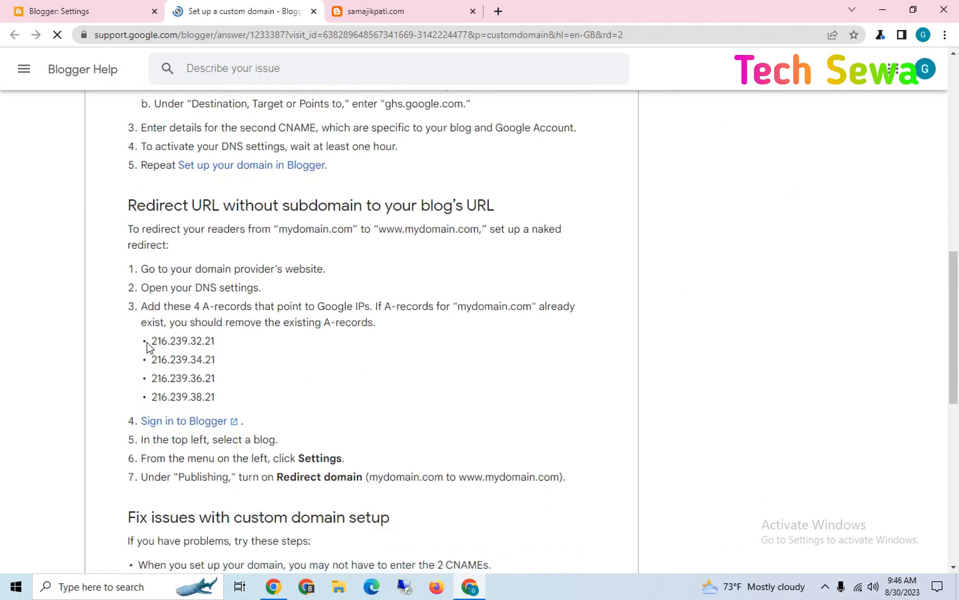
{"action": "left_click_drag", "start_coordinate": [153, 340], "coordinate": [215, 341]}
{"action": "key", "text": "ctrl+c"}
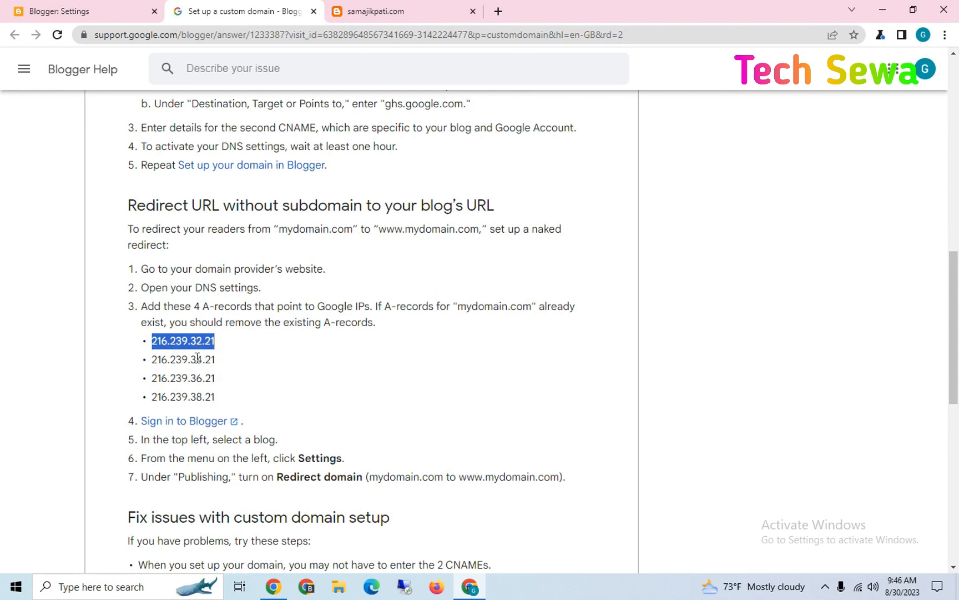
{"action": "left_click", "coordinate": [319, 396]}
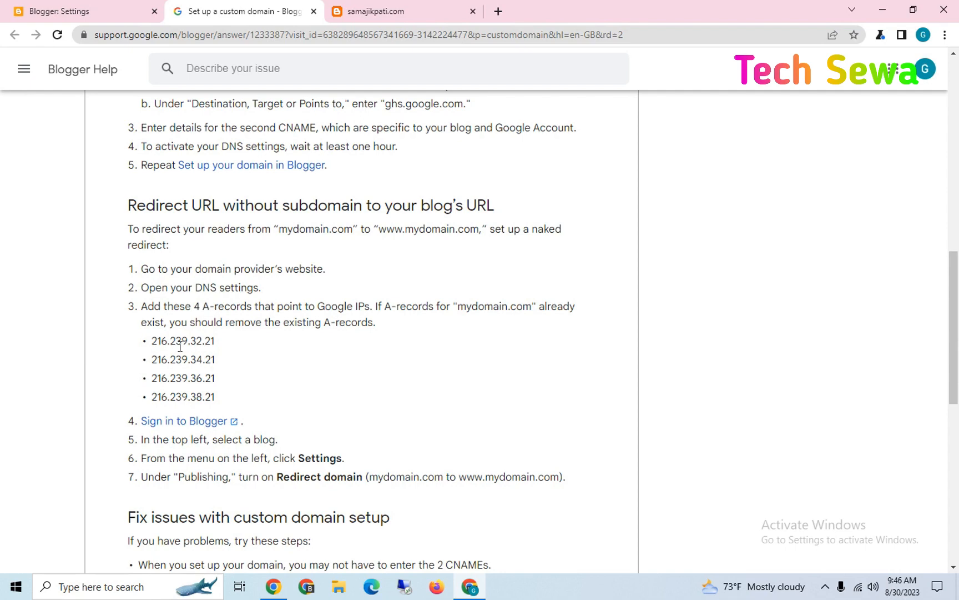
Step: Switch back to Namecheap and fill in the new A Record with host @ and IP address 216.239.32.21
{"action": "mouse_move", "coordinate": [286, 589]}
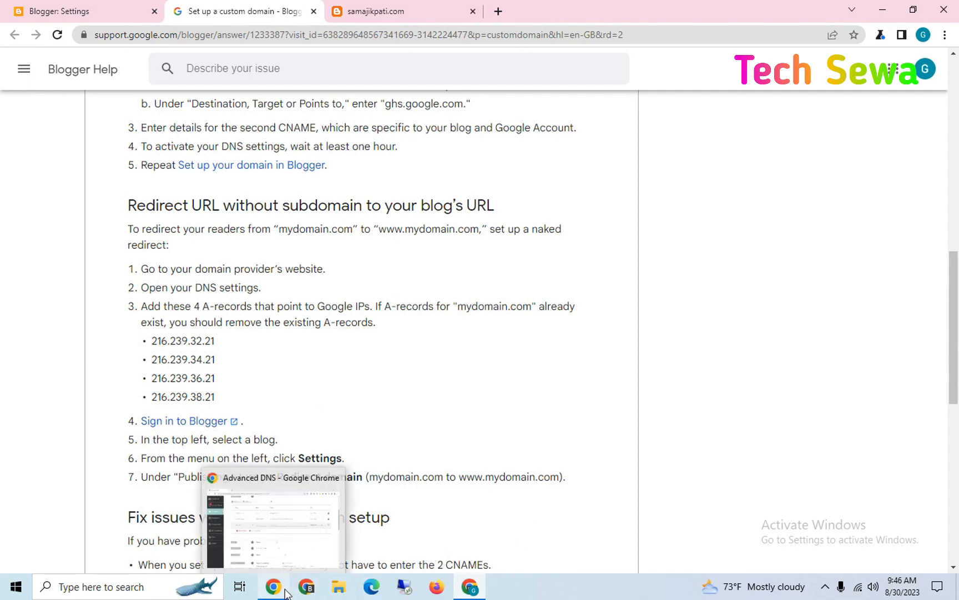
{"action": "left_click", "coordinate": [272, 533]}
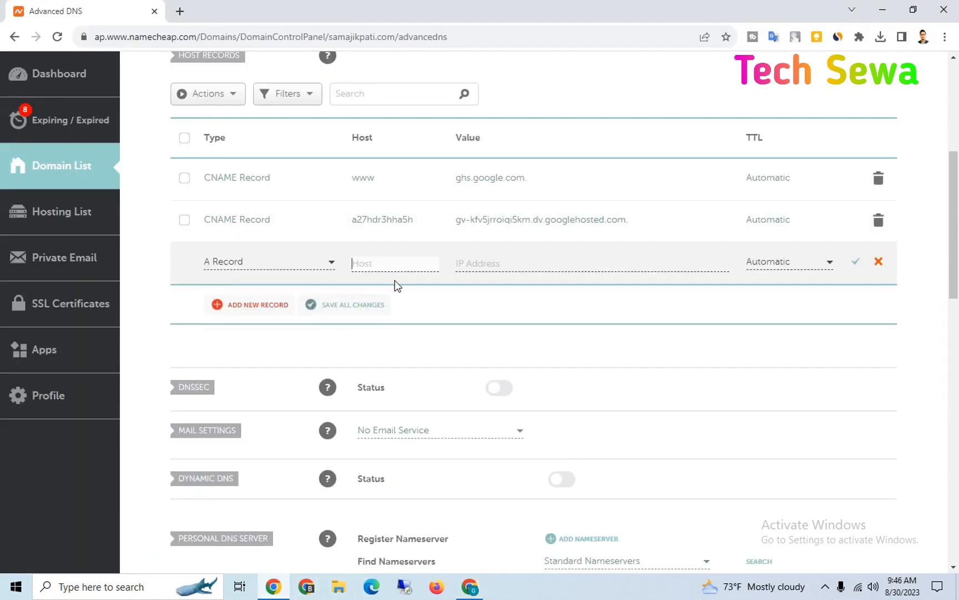
{"action": "type", "text": "@"}
{"action": "left_click", "coordinate": [493, 267]}
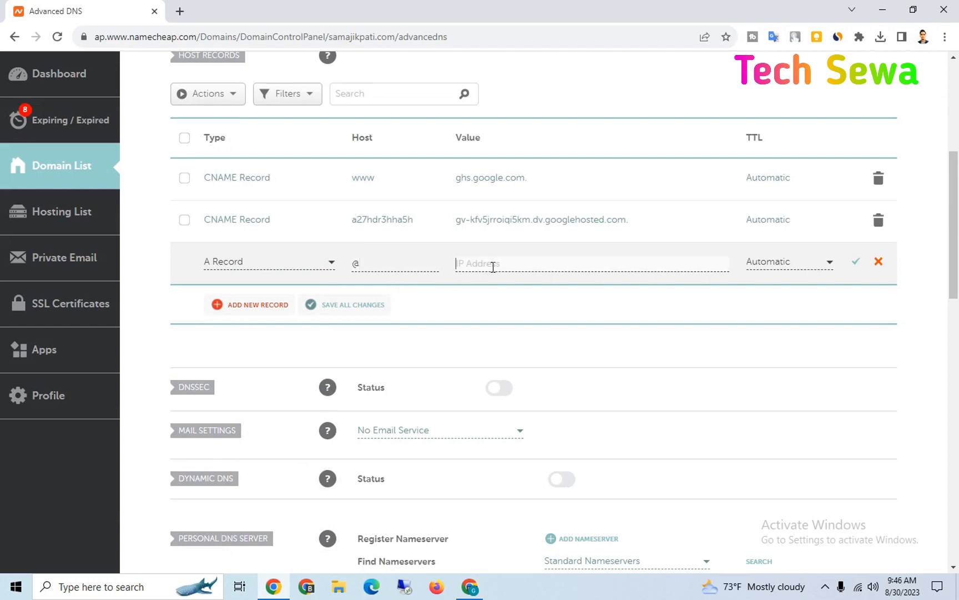
{"action": "key", "text": "ctrl+v"}
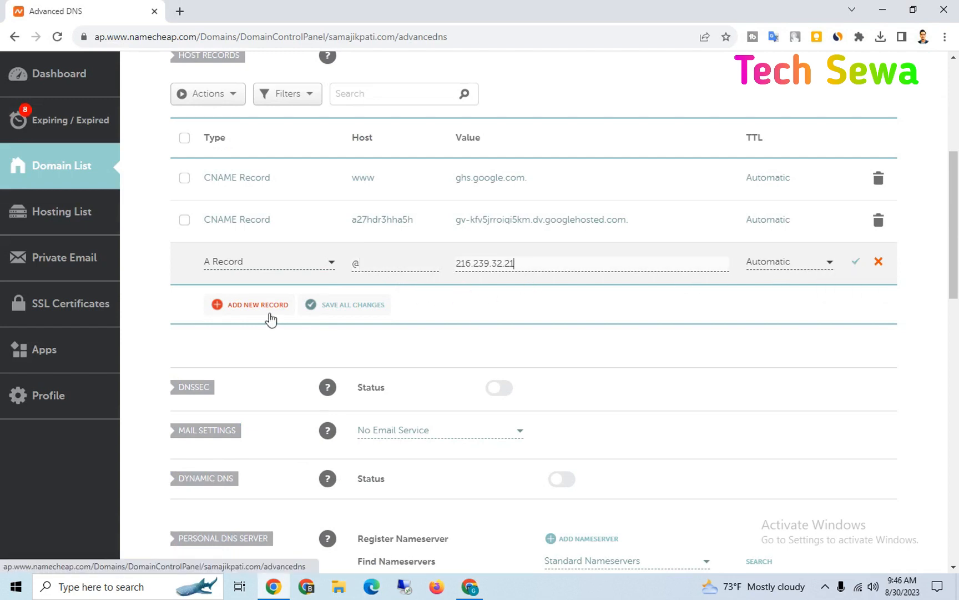
Step: Add a second A Record with host @ and IP address 216.239.34.21
{"action": "left_click", "coordinate": [247, 311]}
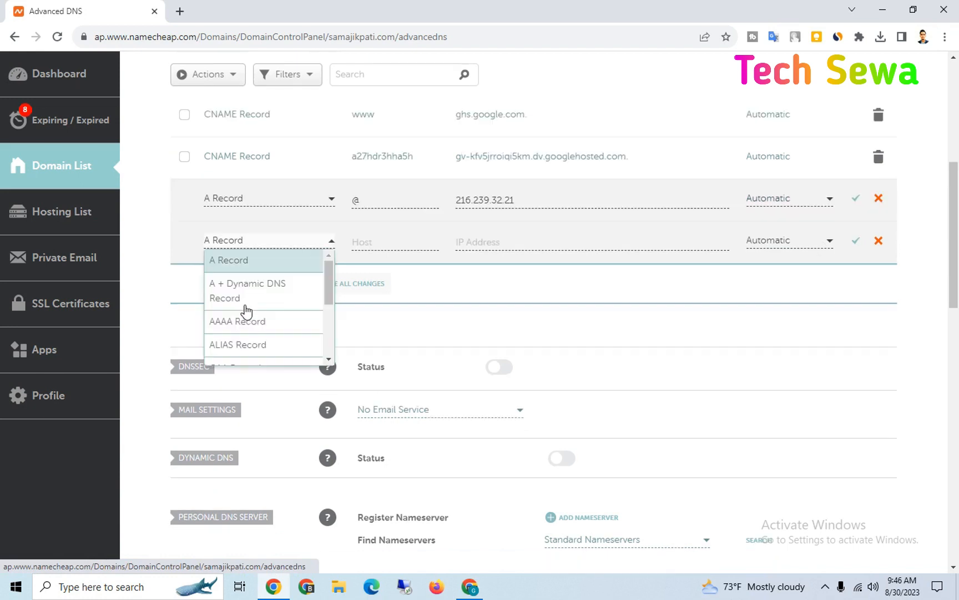
{"action": "left_click", "coordinate": [257, 266]}
{"action": "left_click", "coordinate": [389, 245]}
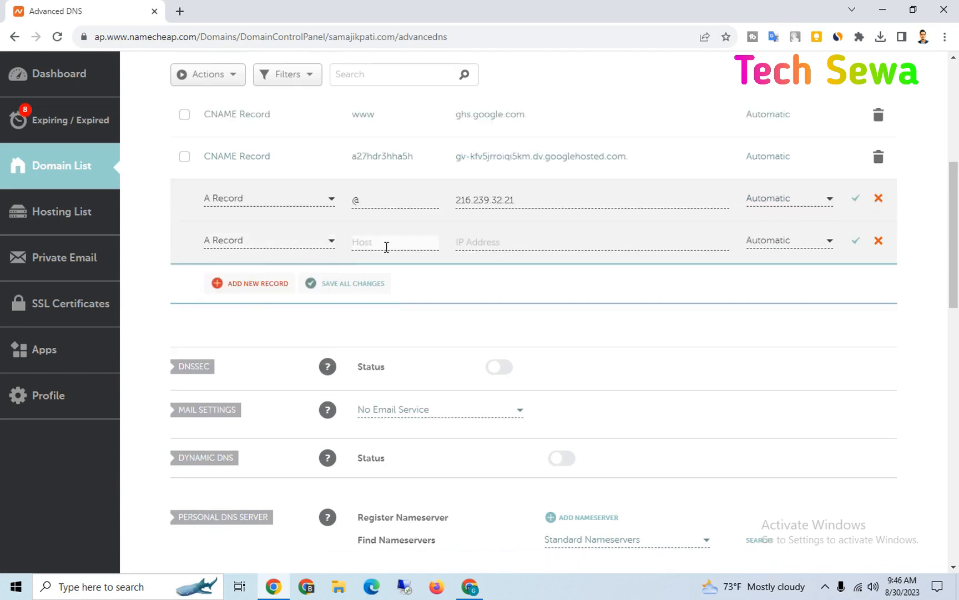
{"action": "type", "text": "@"}
{"action": "left_click", "coordinate": [520, 243]}
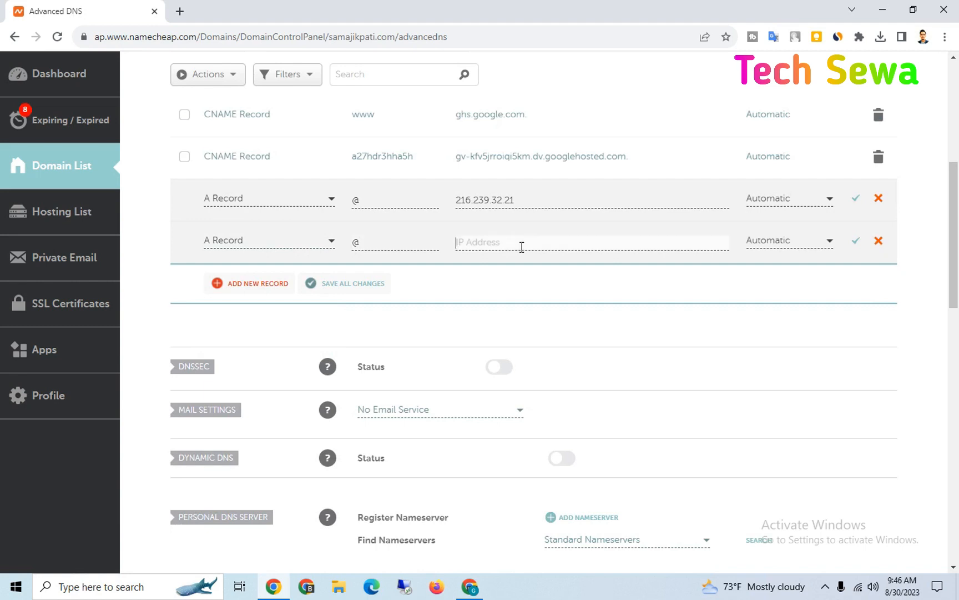
{"action": "type", "text": "216.239.32.21"}
{"action": "type", "text": "4"}
Step: Add a third A Record with host @ and IP address 216.239.36.21
{"action": "left_click_drag", "start_coordinate": [250, 285], "coordinate": [256, 293]}
{"action": "left_click", "coordinate": [257, 286]}
{"action": "left_click", "coordinate": [251, 280]}
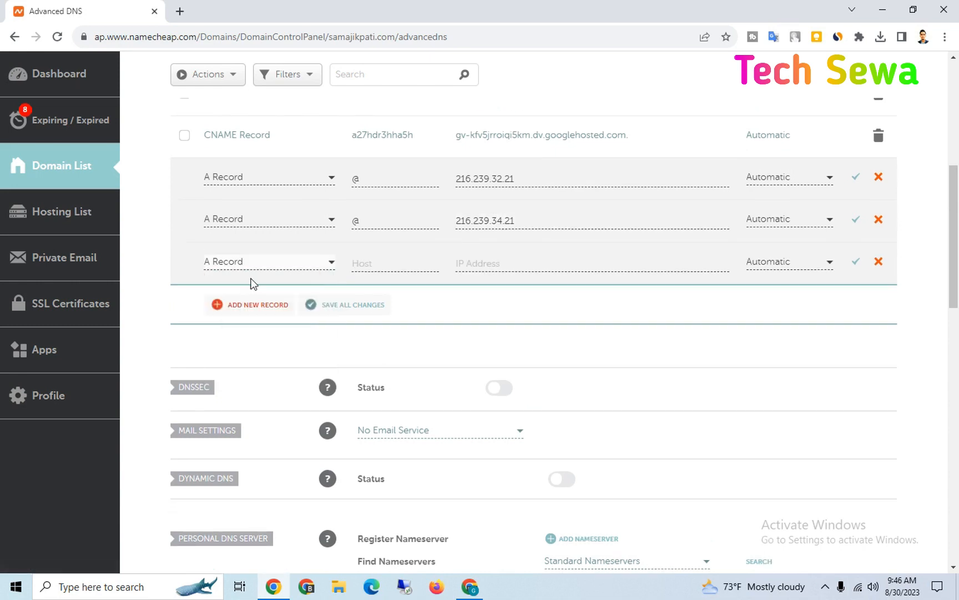
{"action": "left_click", "coordinate": [382, 265]}
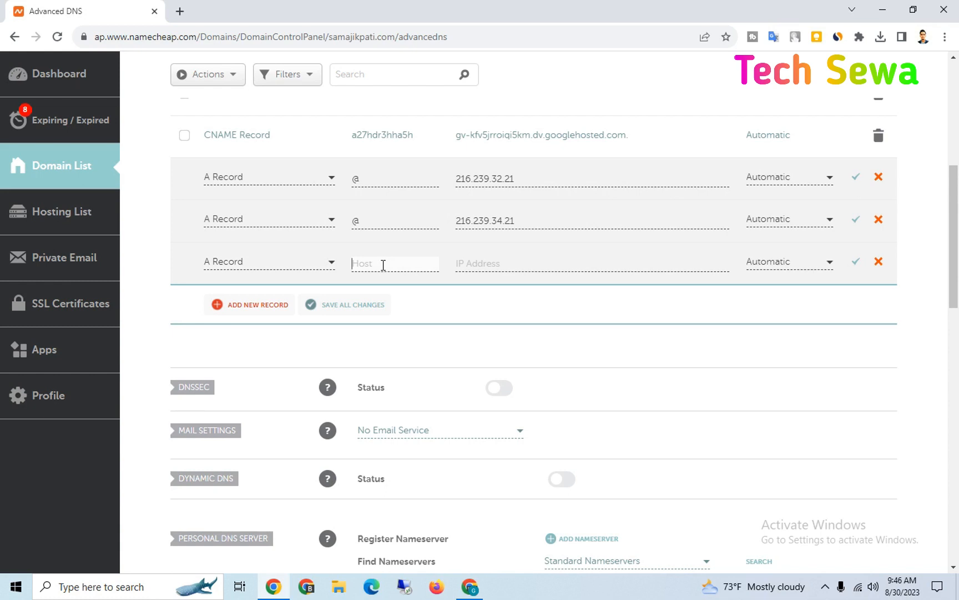
{"action": "type", "text": "@"}
{"action": "left_click", "coordinate": [505, 261]}
{"action": "type", "text": "216.239.32.21"}
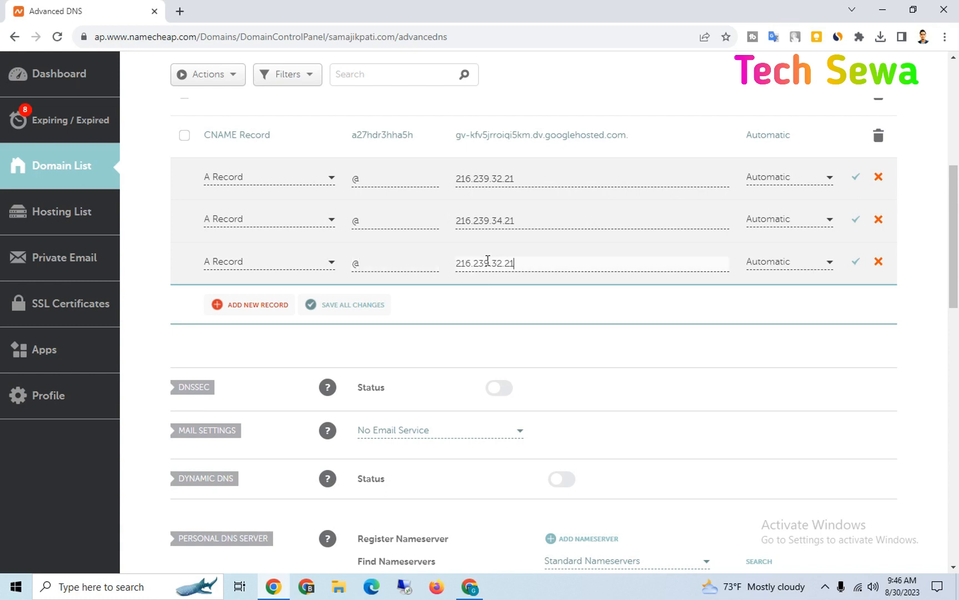
{"action": "left_click_drag", "start_coordinate": [502, 263], "coordinate": [498, 263]}
{"action": "key", "text": "BackSpace"}
{"action": "type", "text": "6"}
Step: Add a fourth A Record with host @ and IP address 216.239.38.21
{"action": "left_click", "coordinate": [266, 304]}
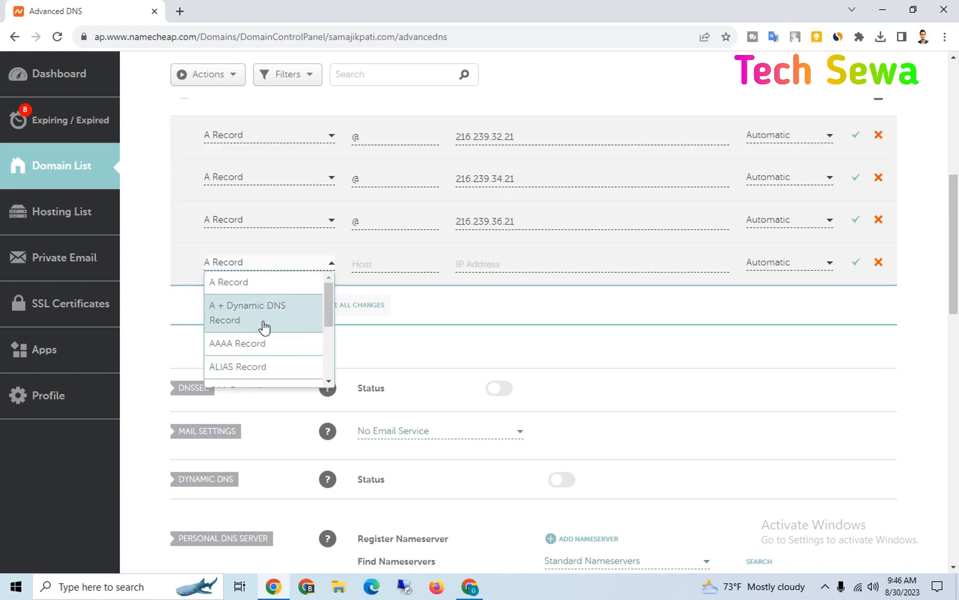
{"action": "left_click", "coordinate": [252, 284]}
{"action": "left_click", "coordinate": [381, 265]}
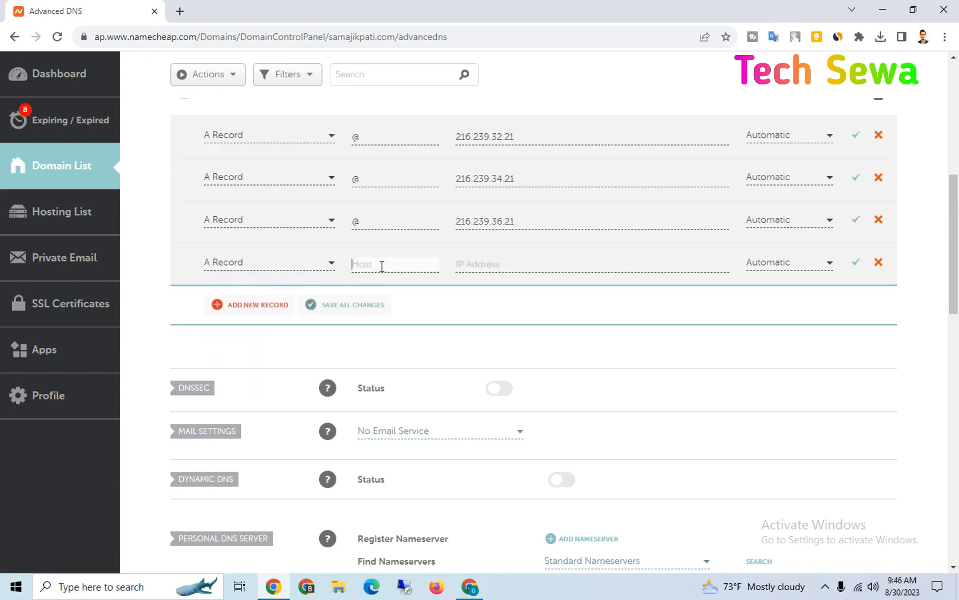
{"action": "type", "text": "@"}
{"action": "left_click", "coordinate": [509, 265]}
{"action": "type", "text": "216.239.32.21"}
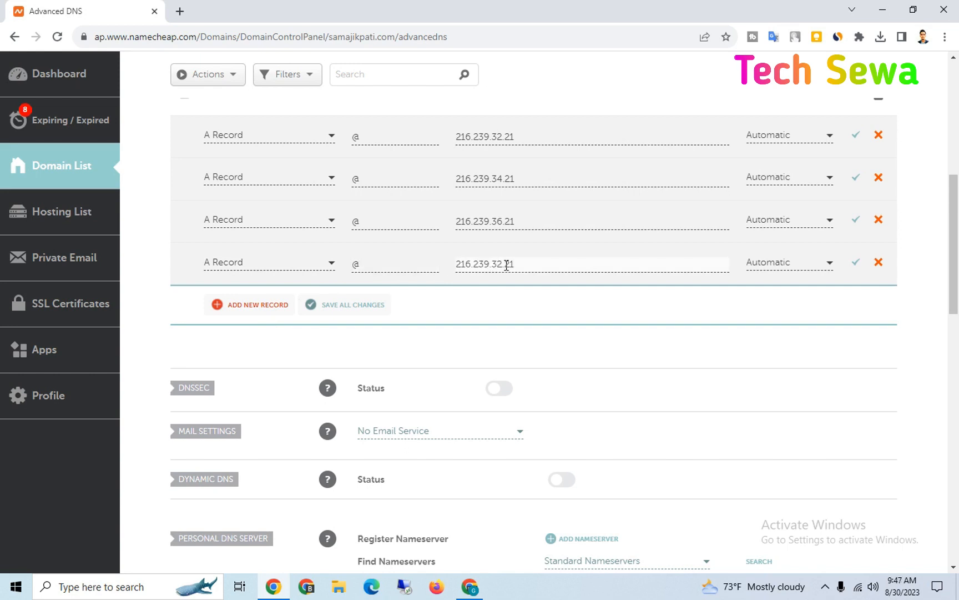
{"action": "key", "text": "Left"}
{"action": "key", "text": "Left"}
{"action": "key", "text": "Left"}
{"action": "key", "text": "BackSpace"}
{"action": "type", "text": "8"}
{"action": "scroll", "coordinate": [482, 293], "scroll_direction": "up", "scroll_amount": 1}
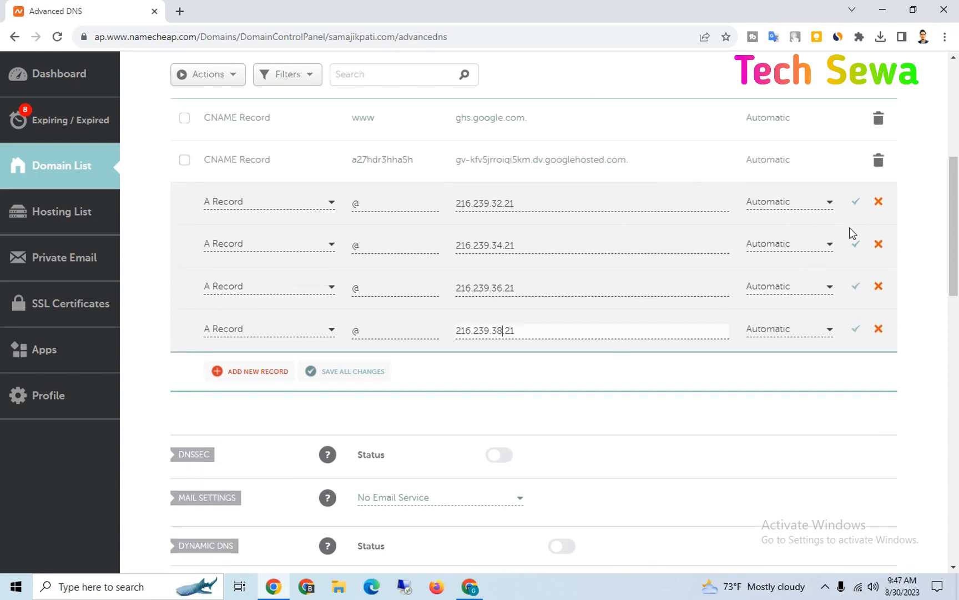
Step: Save the four new A Records for 216.239.32.21, 216.239.34.21, 216.239.36.21 and 216.239.38.21 in the host records
{"action": "left_click", "coordinate": [855, 207]}
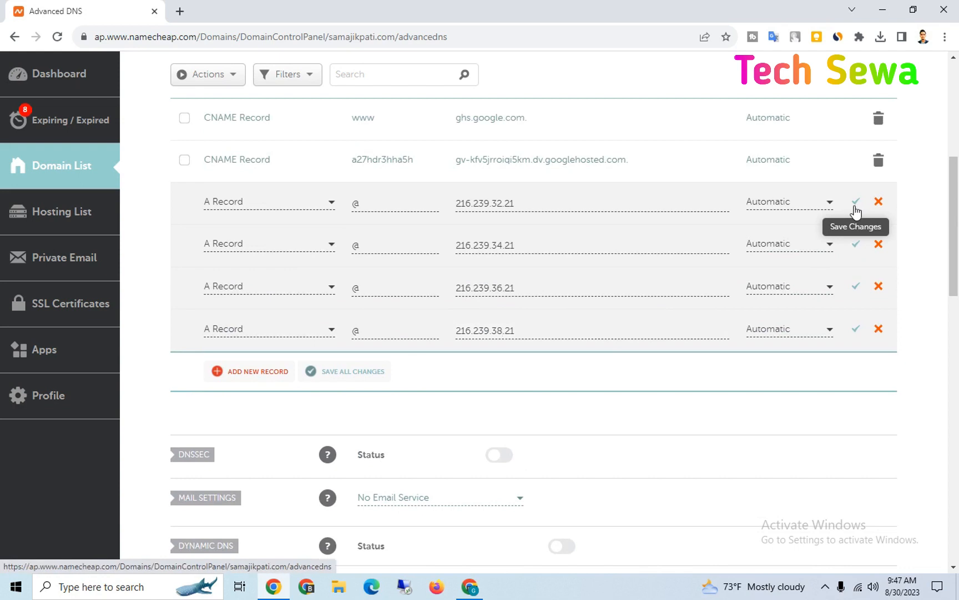
{"action": "left_click", "coordinate": [856, 244]}
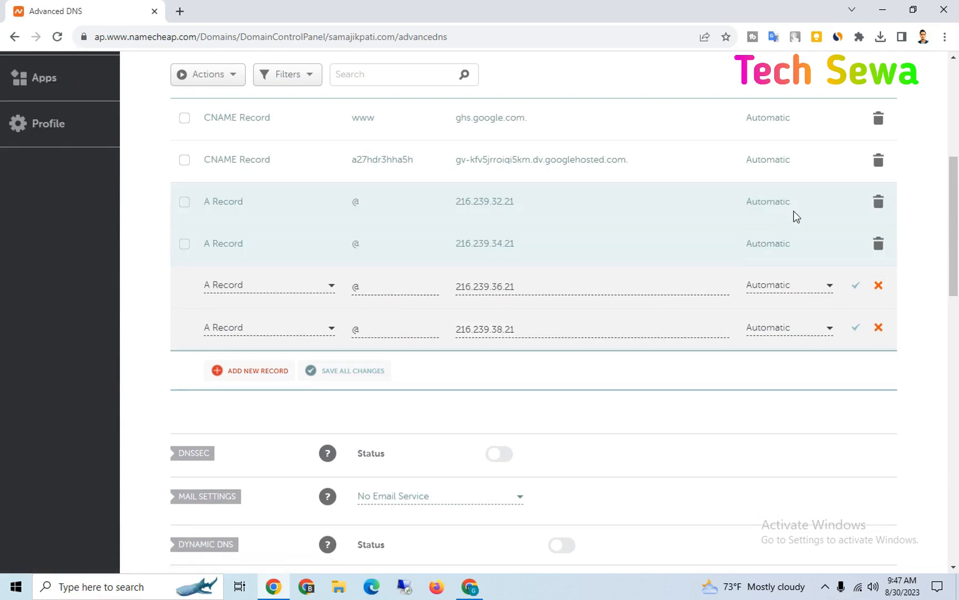
{"action": "left_click", "coordinate": [856, 285]}
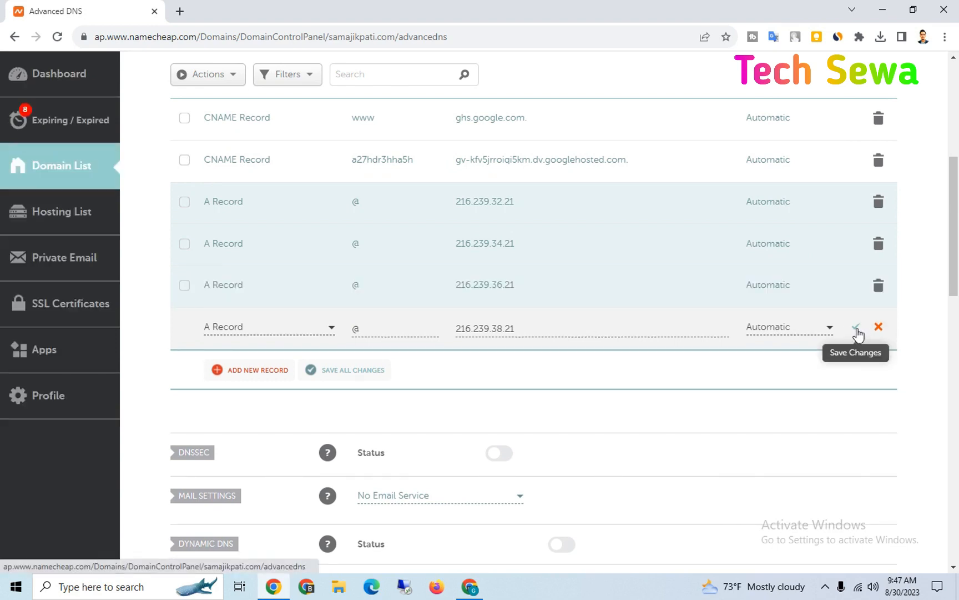
{"action": "left_click", "coordinate": [857, 329]}
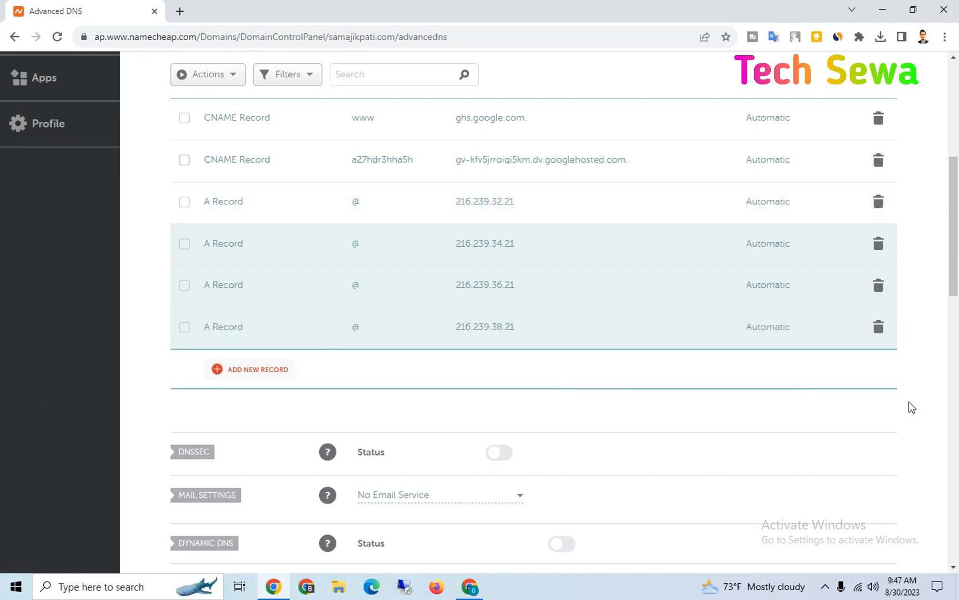
{"action": "scroll", "coordinate": [916, 383], "scroll_direction": "up", "scroll_amount": 3}
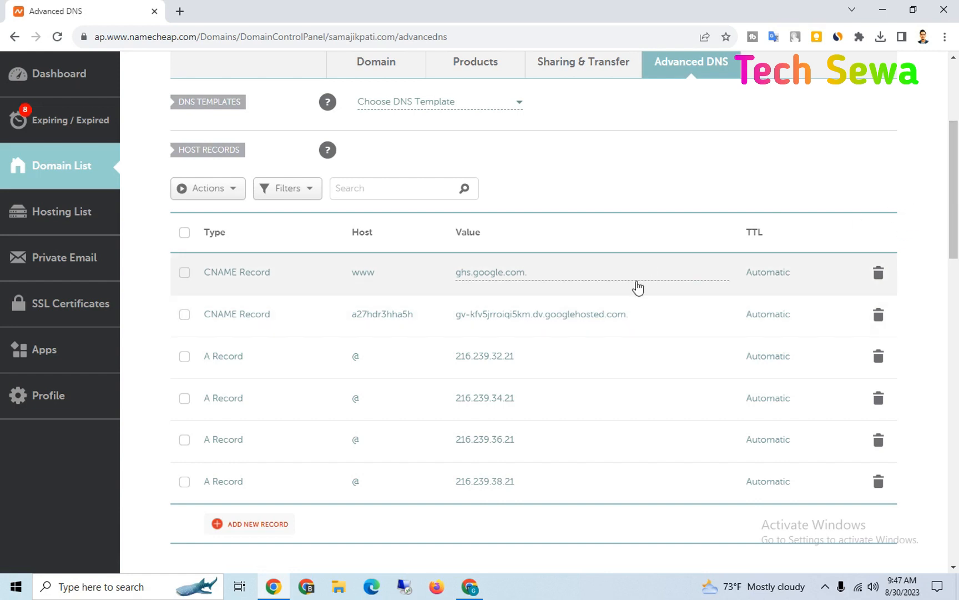
{"action": "scroll", "coordinate": [558, 377], "scroll_direction": "down", "scroll_amount": 1}
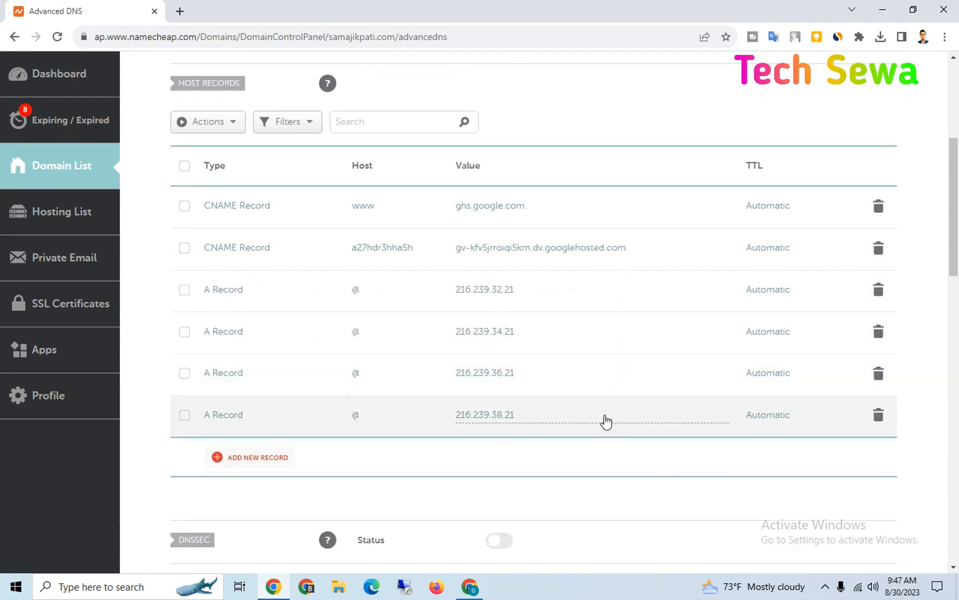
{"action": "left_click", "coordinate": [470, 589]}
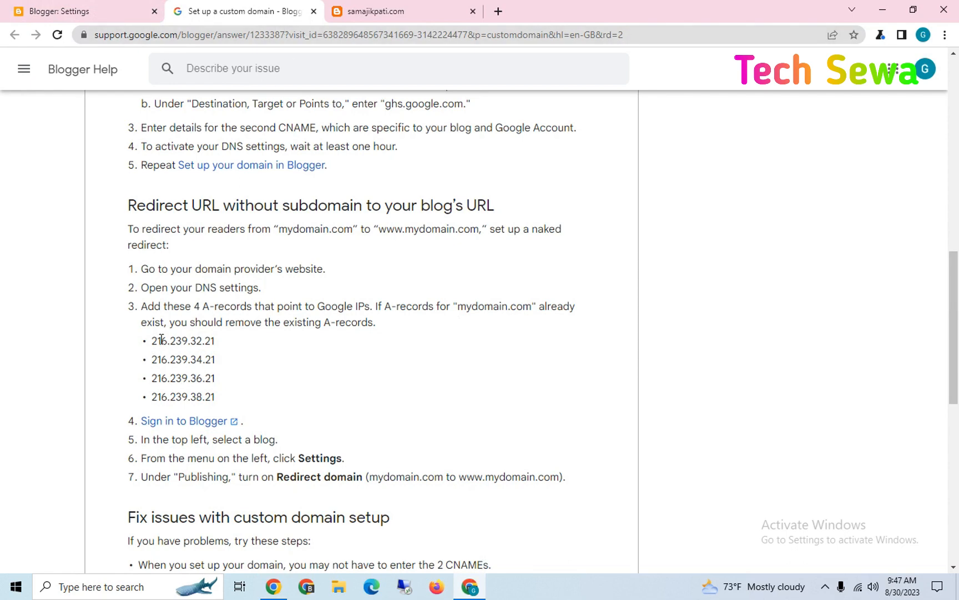
{"action": "left_click", "coordinate": [313, 12]}
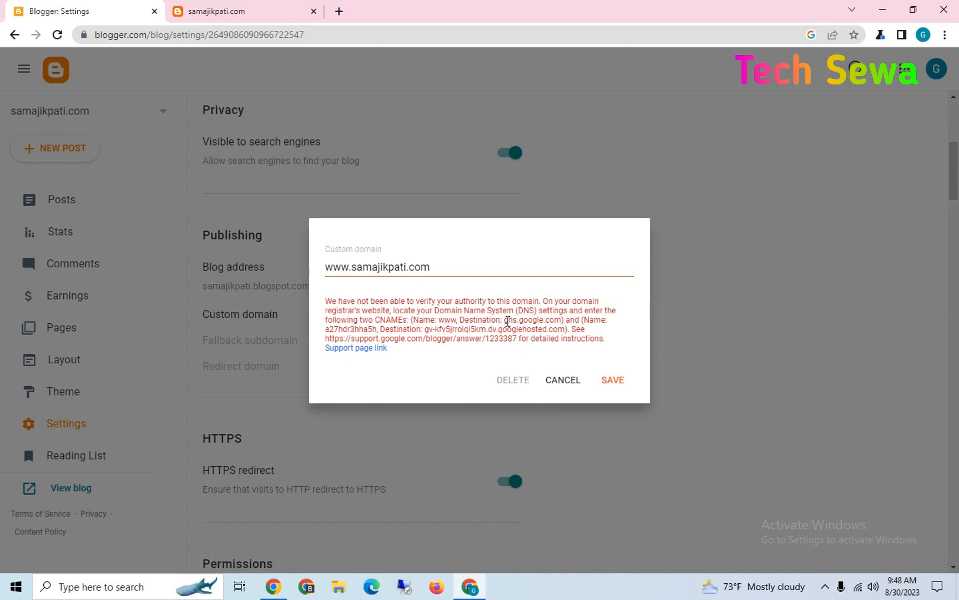
{"action": "left_click", "coordinate": [611, 383]}
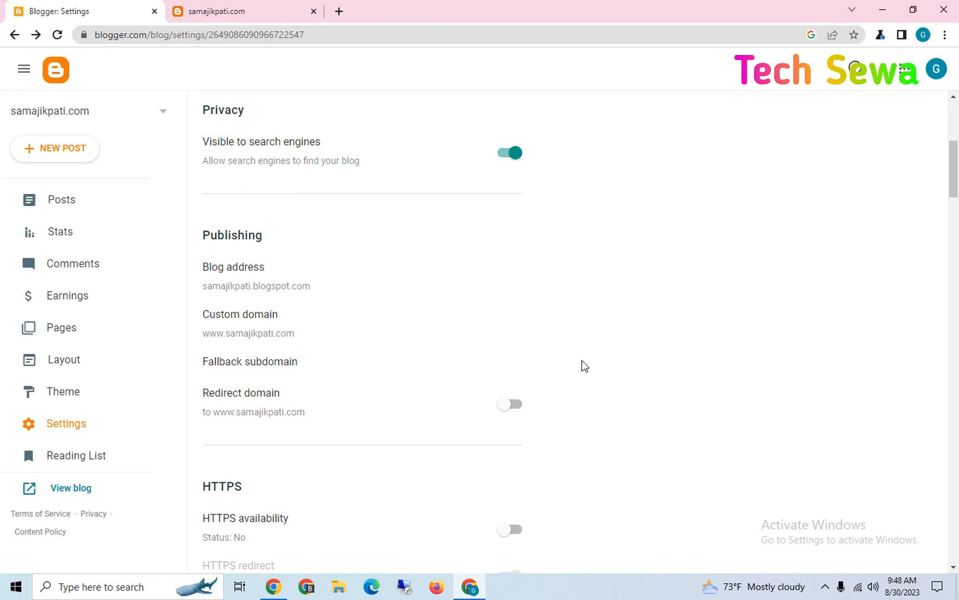
{"action": "scroll", "coordinate": [412, 352], "scroll_direction": "down", "scroll_amount": 1}
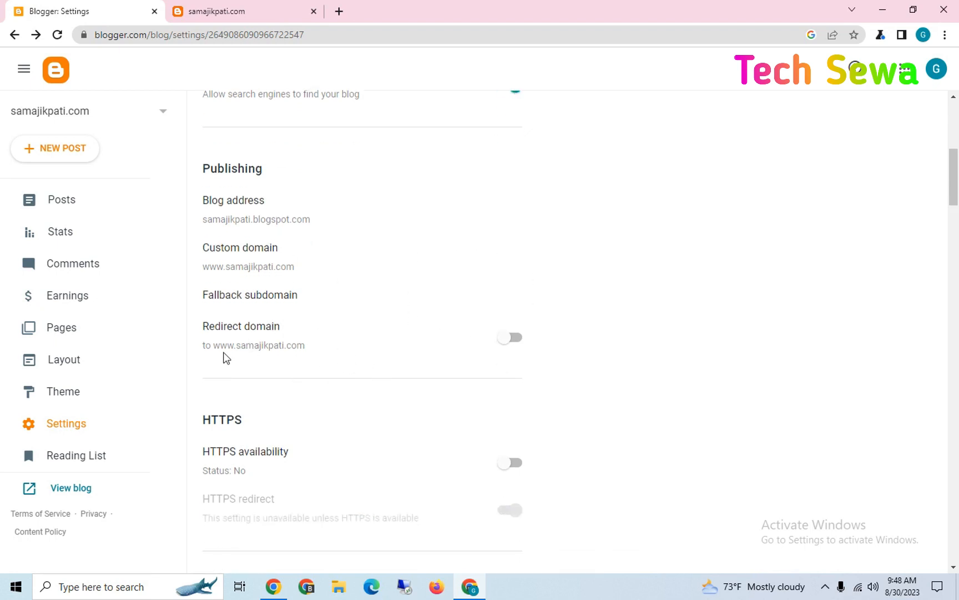
{"action": "left_click", "coordinate": [507, 343]}
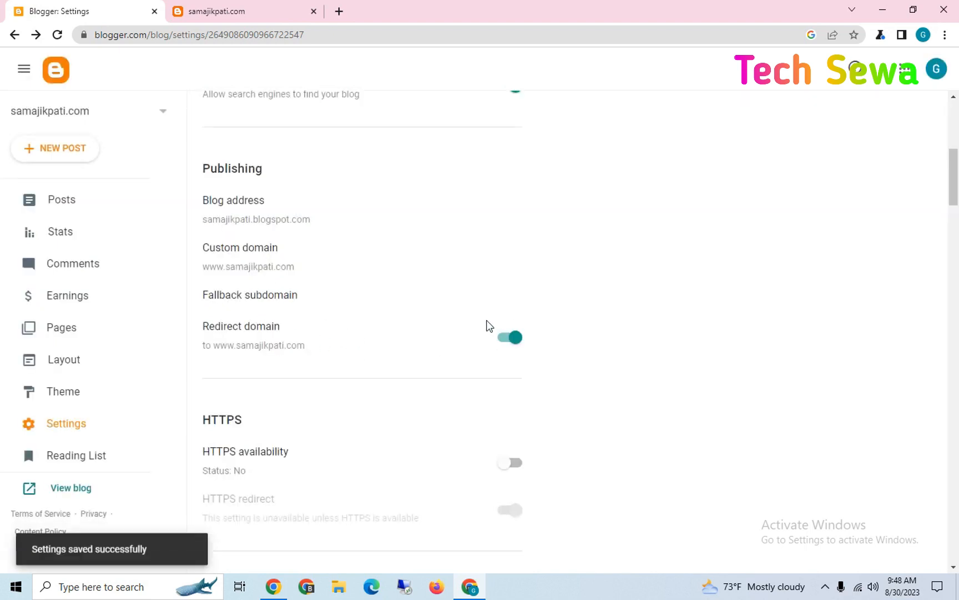
{"action": "scroll", "coordinate": [344, 389], "scroll_direction": "down", "scroll_amount": 1}
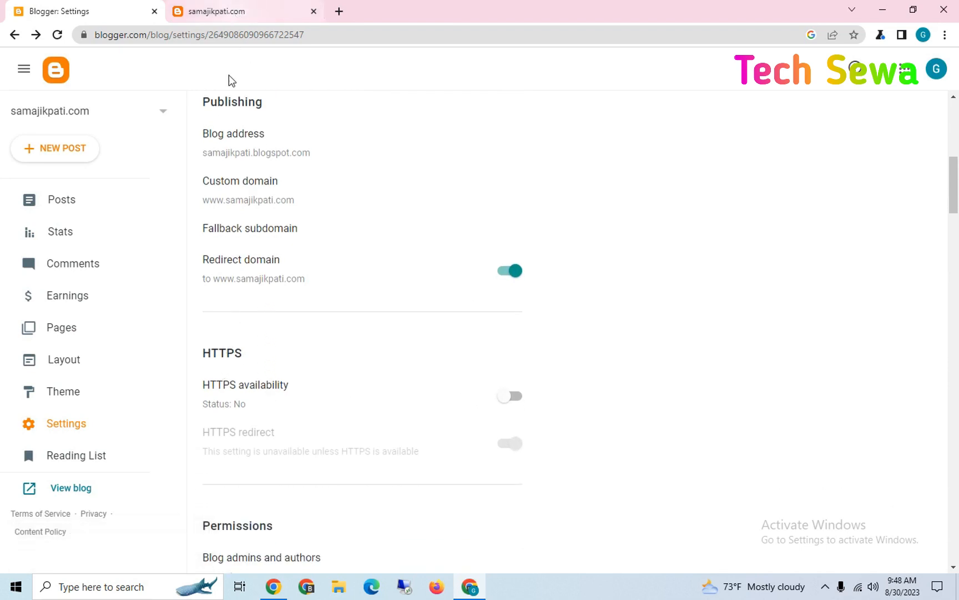
{"action": "left_click", "coordinate": [511, 398]}
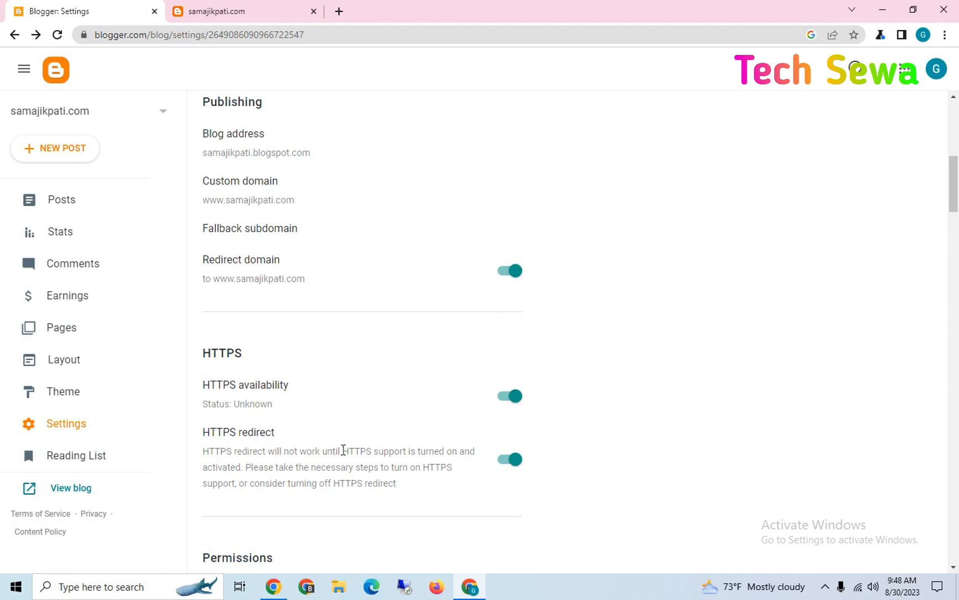
Step: Reload the blog settings and check the redirect domain and HTTPS availability status
{"action": "scroll", "coordinate": [332, 447], "scroll_direction": "down", "scroll_amount": 1}
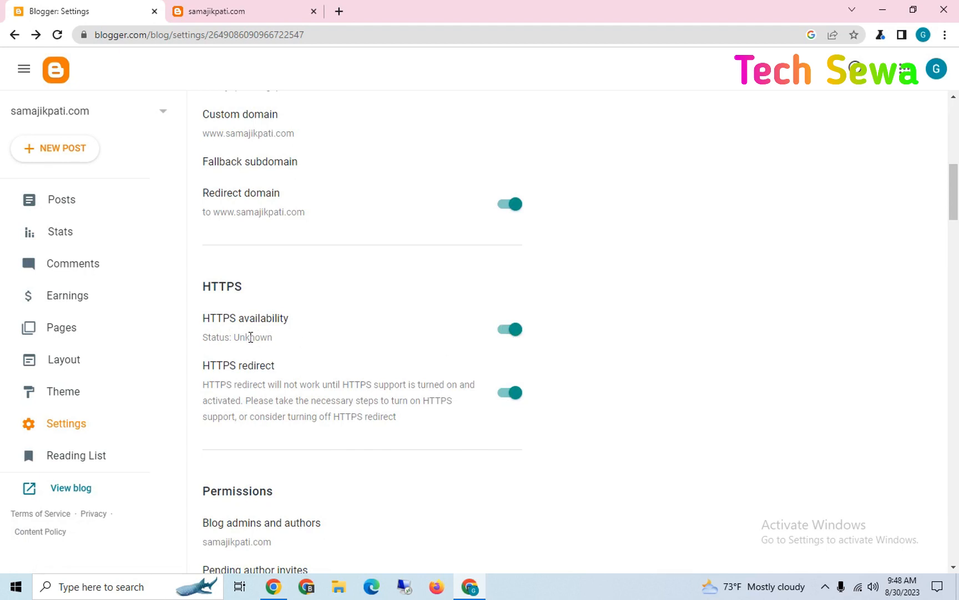
{"action": "left_click", "coordinate": [58, 35]}
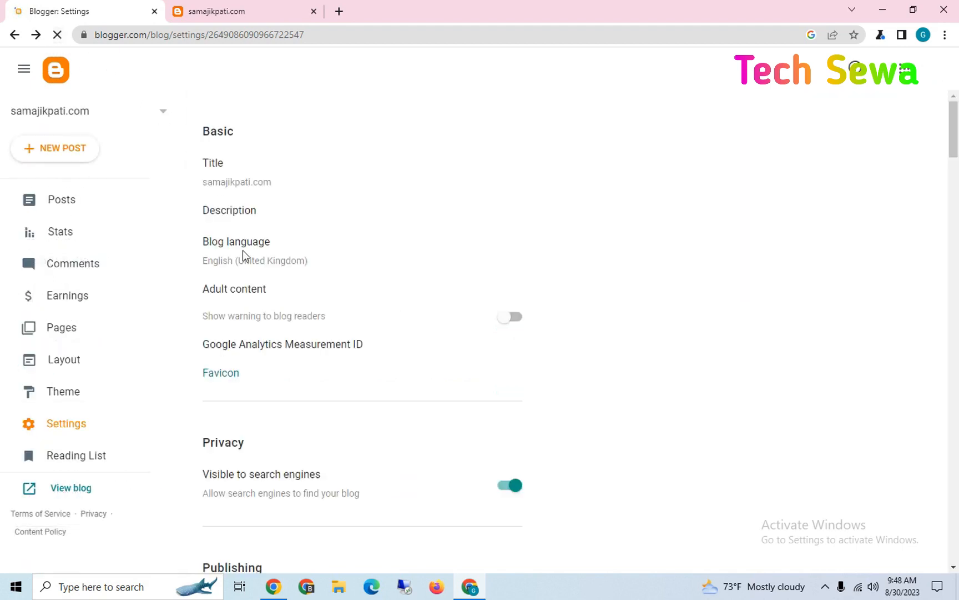
{"action": "scroll", "coordinate": [275, 392], "scroll_direction": "down", "scroll_amount": 5}
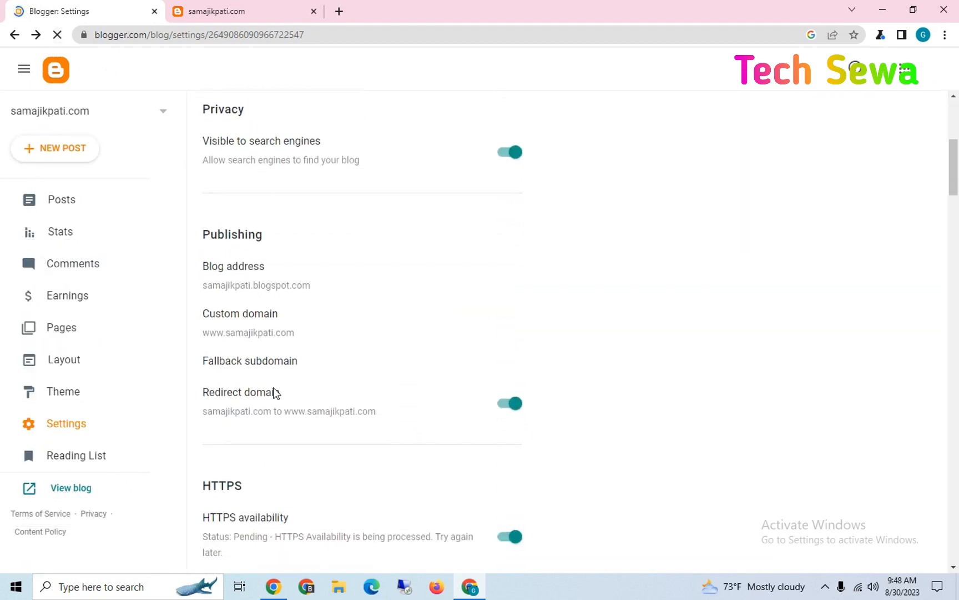
{"action": "scroll", "coordinate": [275, 392], "scroll_direction": "down", "scroll_amount": 2}
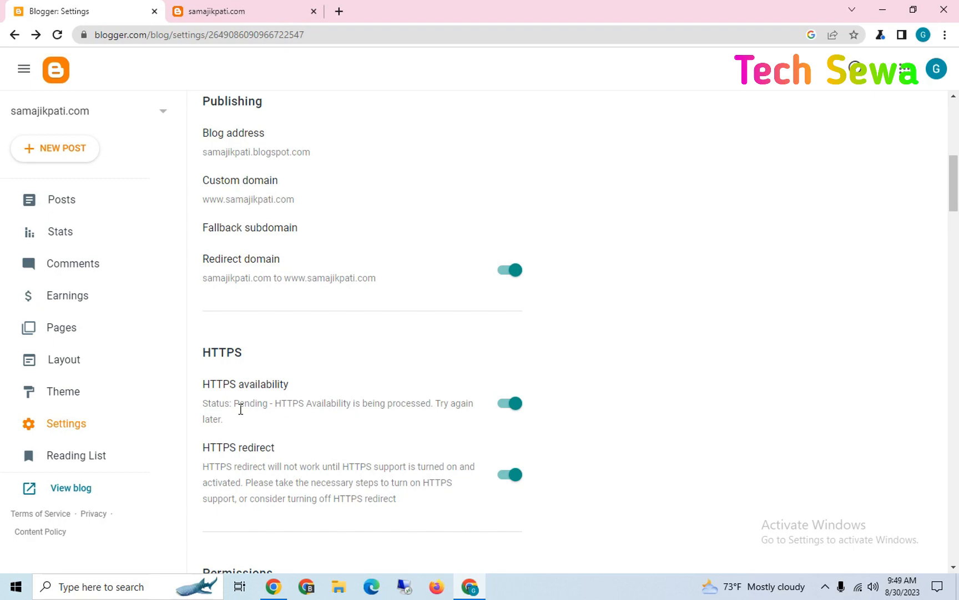
{"action": "scroll", "coordinate": [624, 330], "scroll_direction": "down", "scroll_amount": 3}
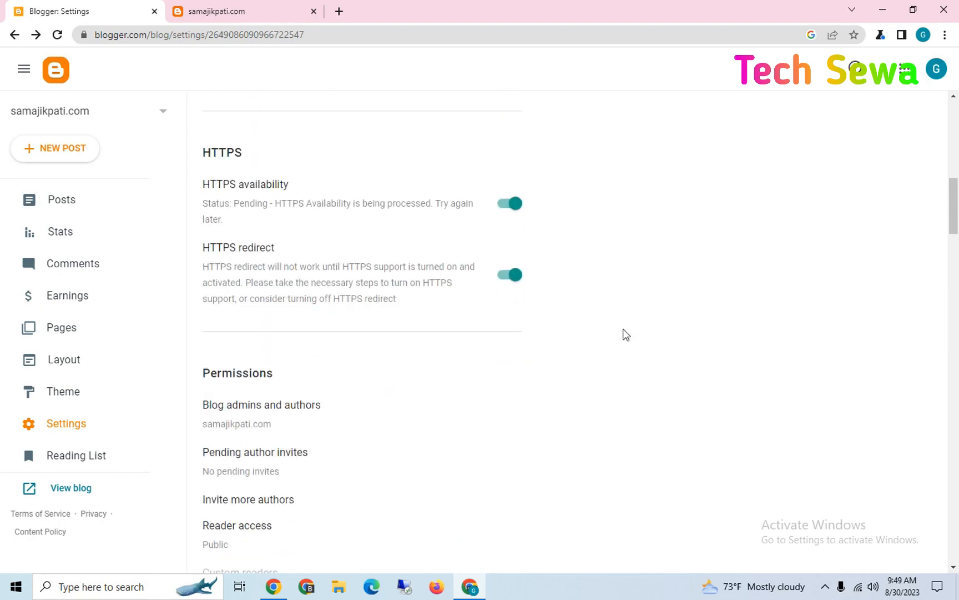
{"action": "scroll", "coordinate": [623, 341], "scroll_direction": "up", "scroll_amount": 3}
{"action": "scroll", "coordinate": [627, 343], "scroll_direction": "up", "scroll_amount": 3}
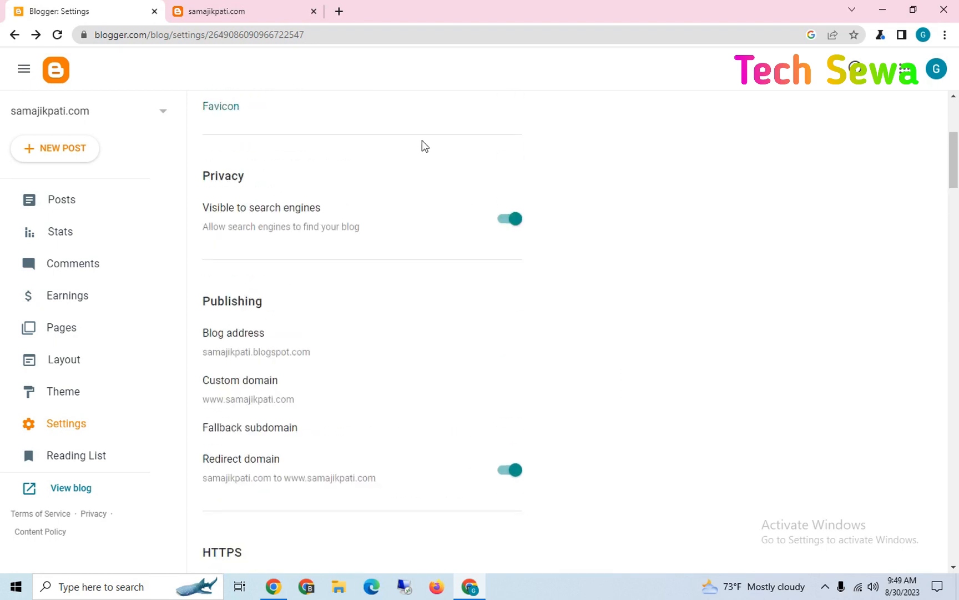
{"action": "left_click", "coordinate": [236, 12]}
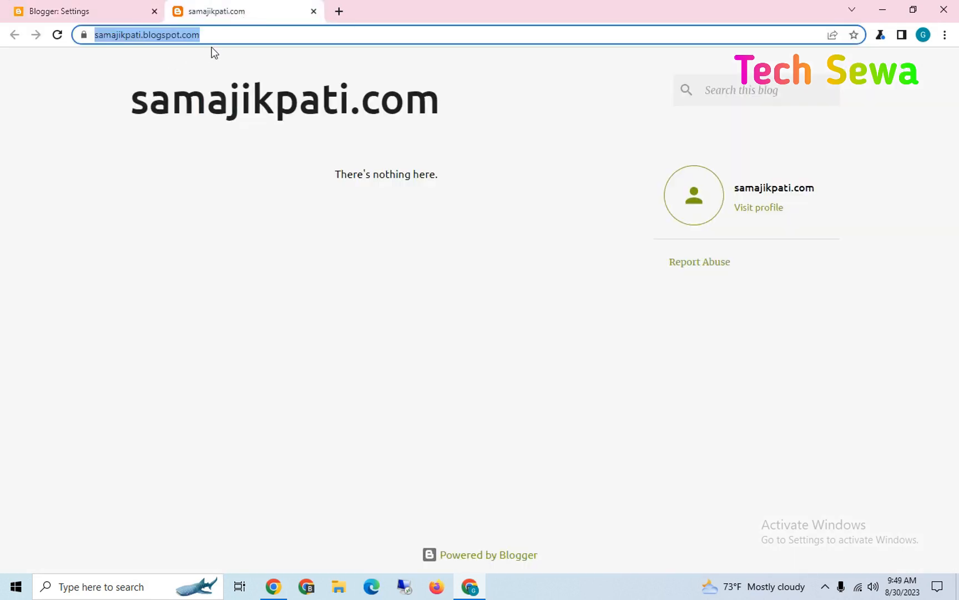
{"action": "left_click", "coordinate": [218, 36]}
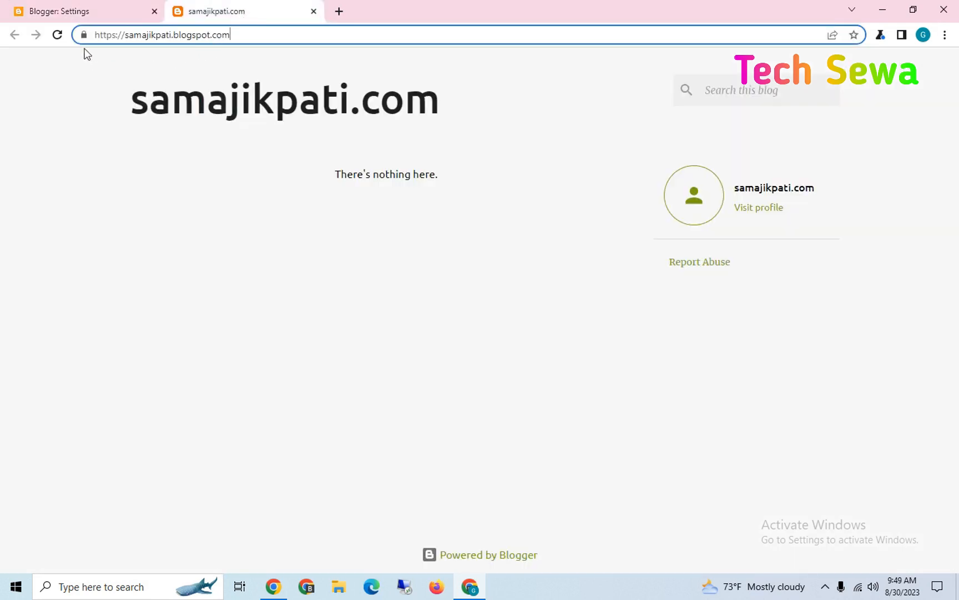
{"action": "left_click", "coordinate": [57, 37]}
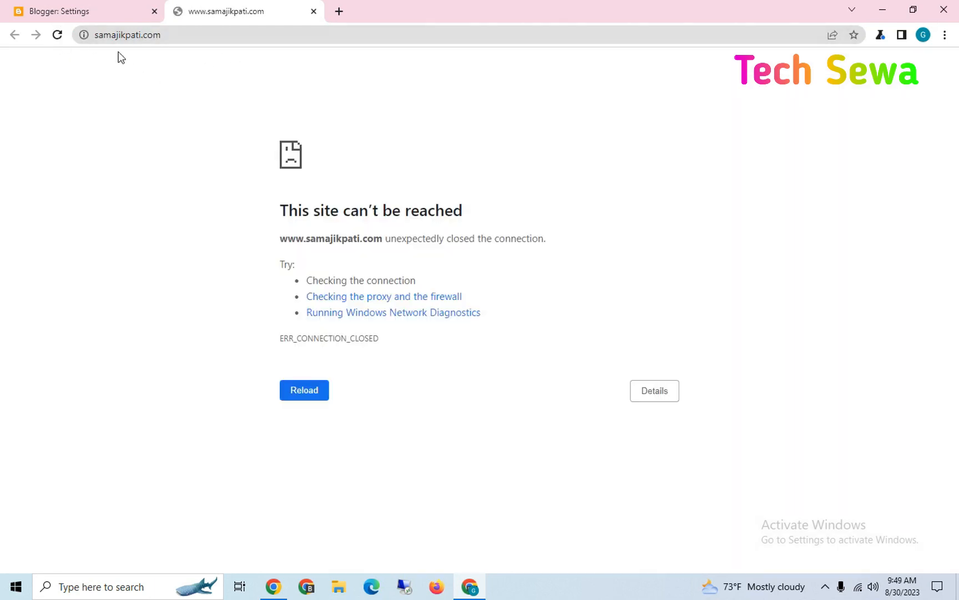
{"action": "double_click", "coordinate": [192, 37]}
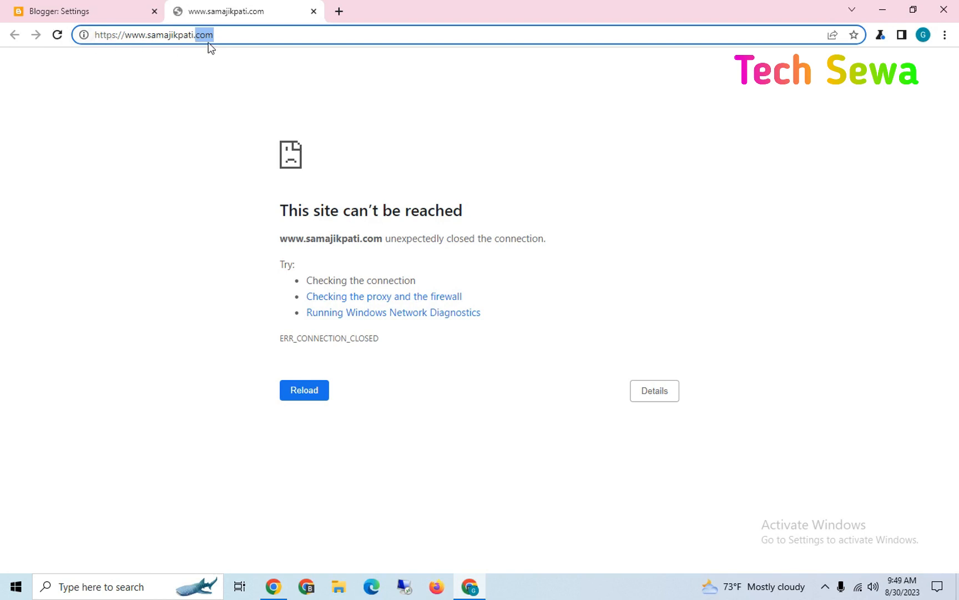
{"action": "left_click", "coordinate": [228, 35]}
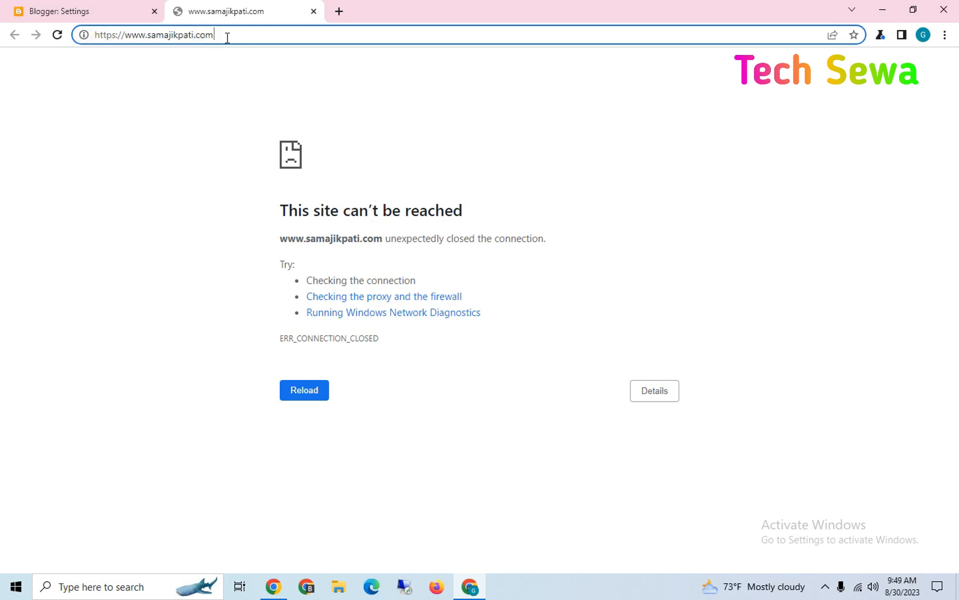
{"action": "left_click", "coordinate": [307, 396]}
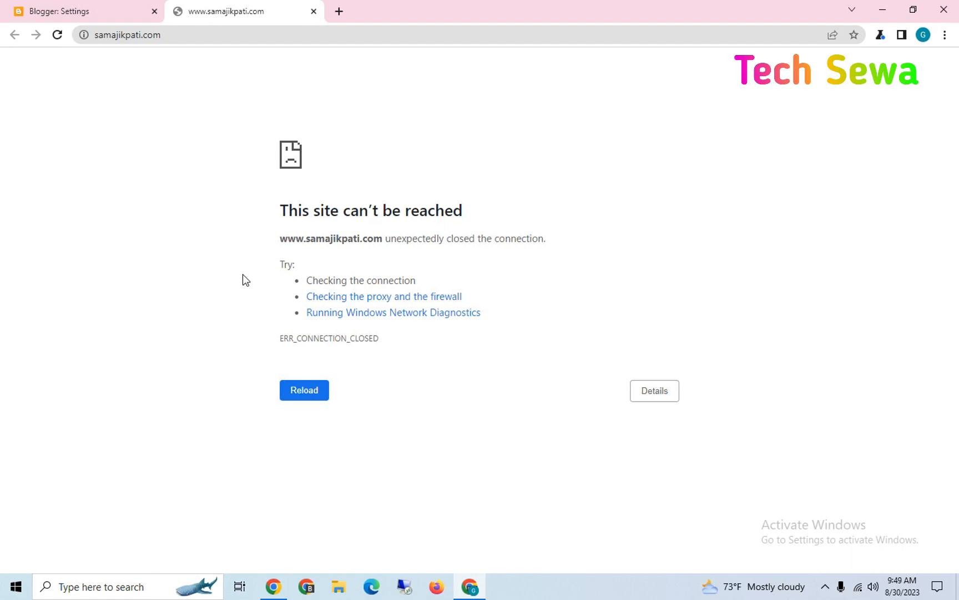
{"action": "left_click", "coordinate": [99, 14]}
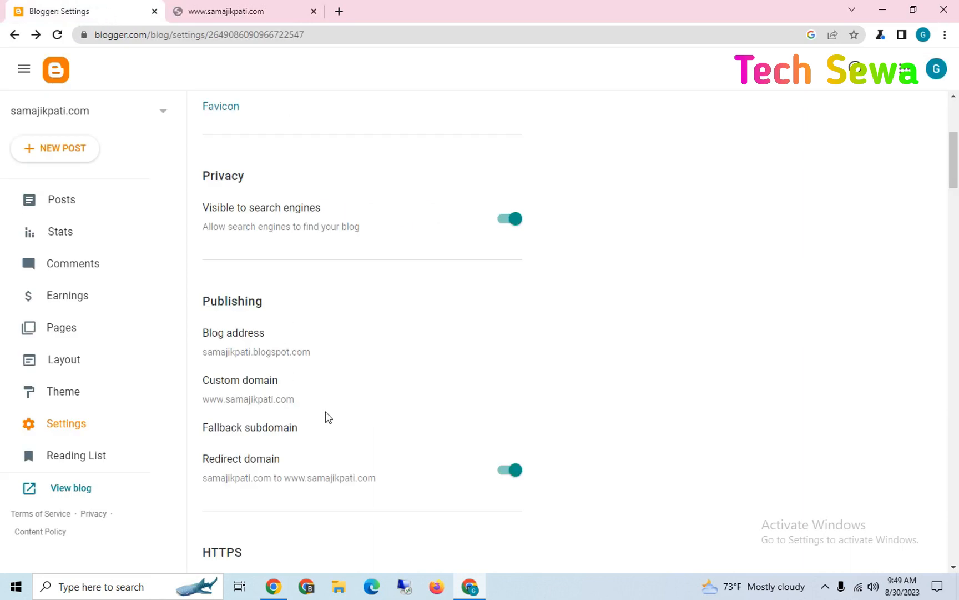
{"action": "scroll", "coordinate": [327, 414], "scroll_direction": "up", "scroll_amount": 3}
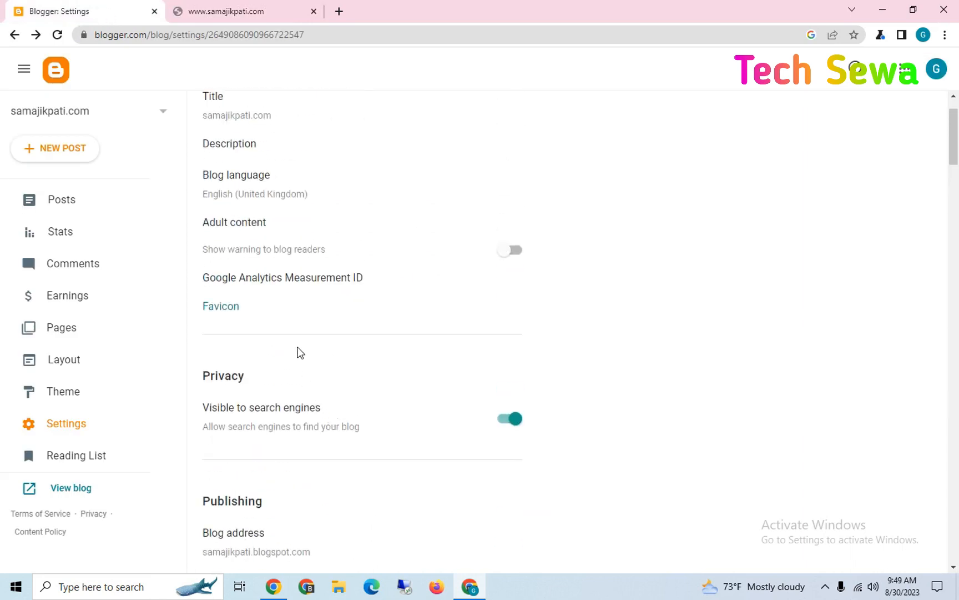
{"action": "scroll", "coordinate": [302, 377], "scroll_direction": "up", "scroll_amount": 1}
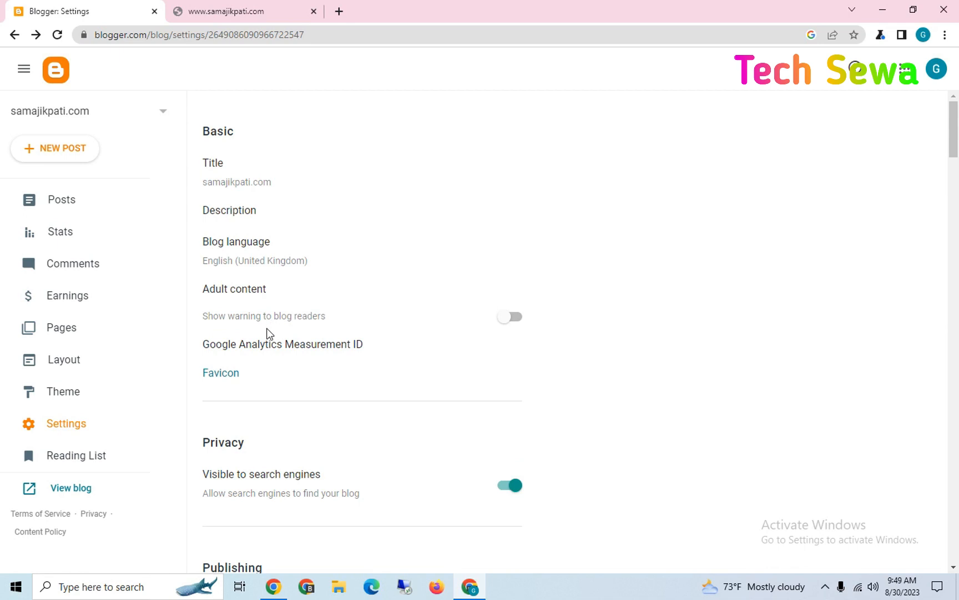
{"action": "key", "text": "ctrl+Tab"}
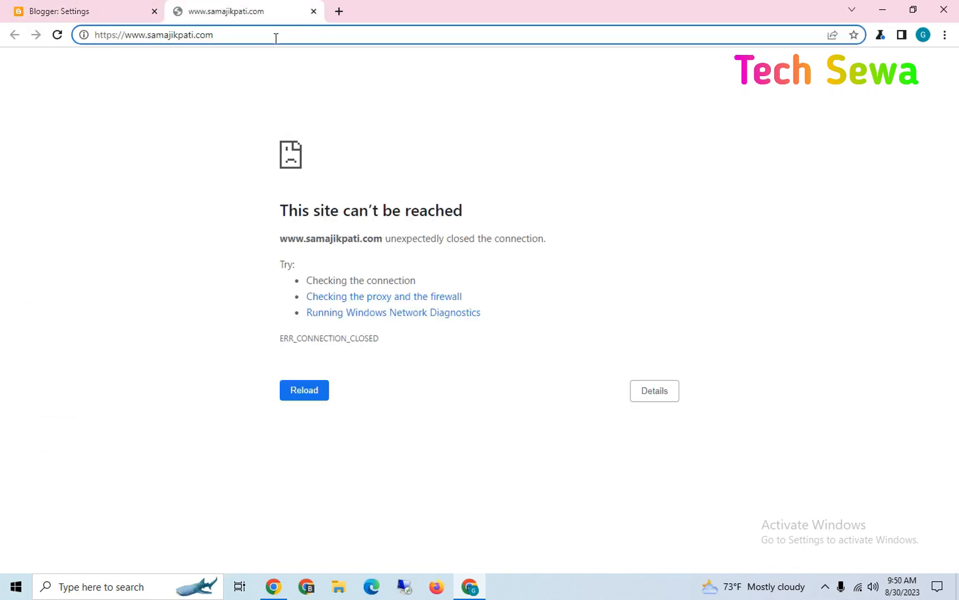
{"action": "left_click", "coordinate": [107, 8]}
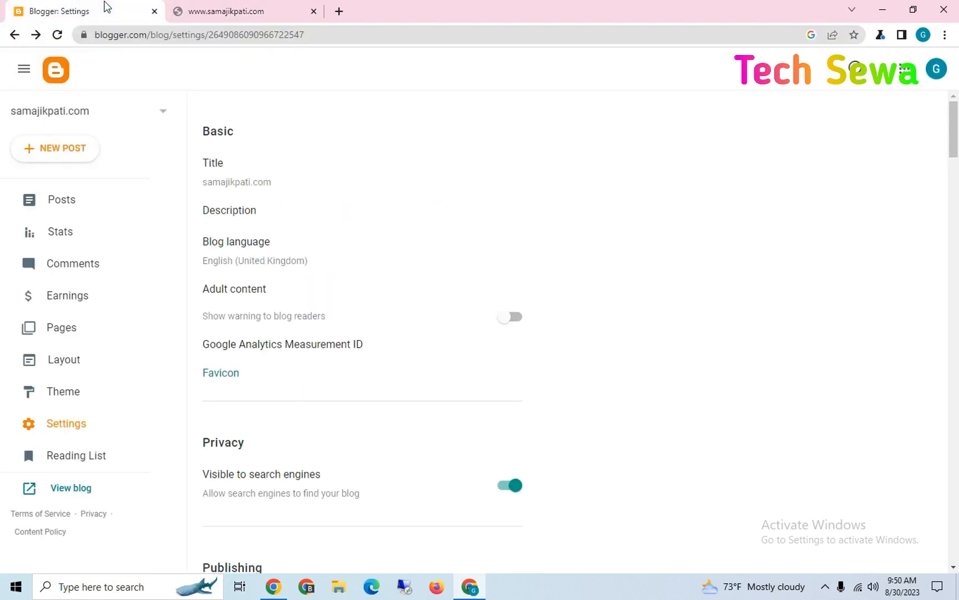
{"action": "left_click", "coordinate": [238, 7]}
{"action": "left_click", "coordinate": [105, 9]}
{"action": "scroll", "coordinate": [303, 450], "scroll_direction": "down", "scroll_amount": 2}
{"action": "scroll", "coordinate": [305, 383], "scroll_direction": "down", "scroll_amount": 9}
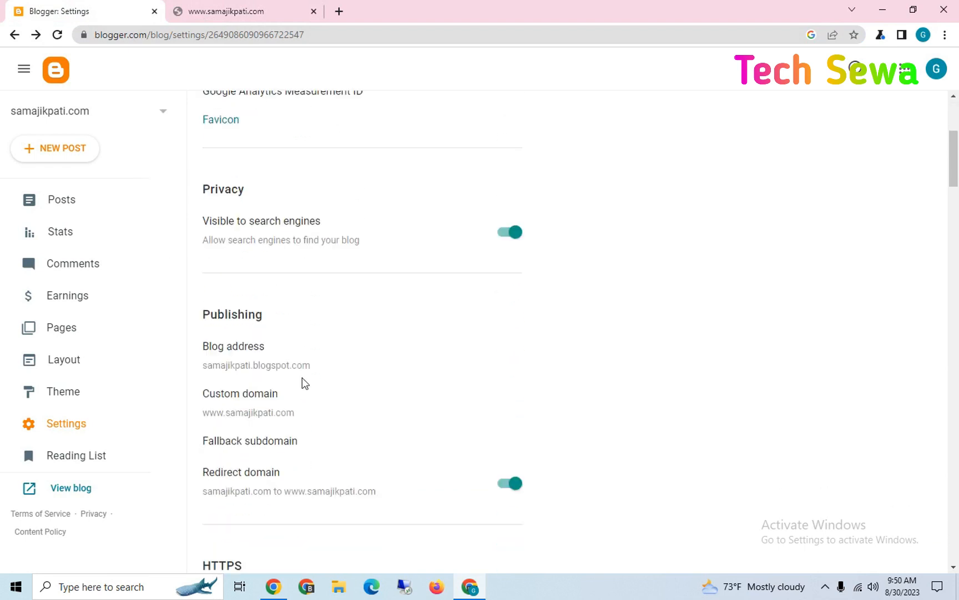
{"action": "scroll", "coordinate": [309, 357], "scroll_direction": "down", "scroll_amount": 2}
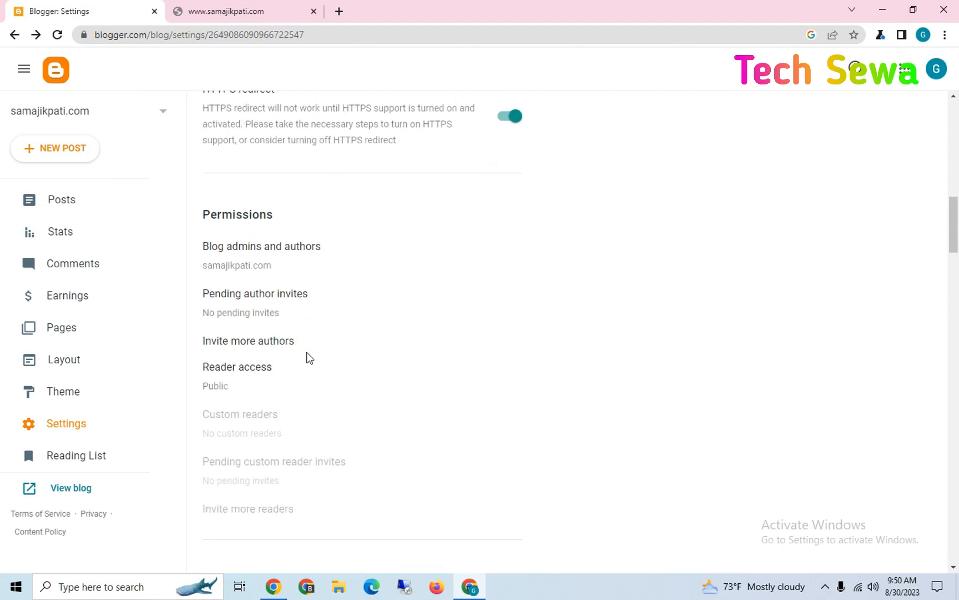
{"action": "scroll", "coordinate": [326, 389], "scroll_direction": "down", "scroll_amount": 5}
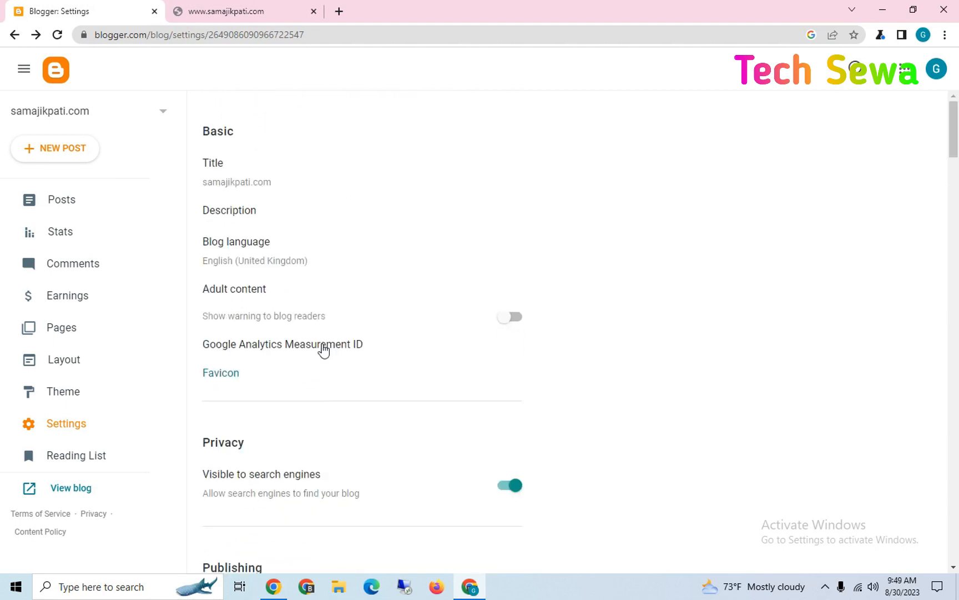
{"action": "left_click", "coordinate": [196, 9]}
{"action": "left_click", "coordinate": [297, 398]}
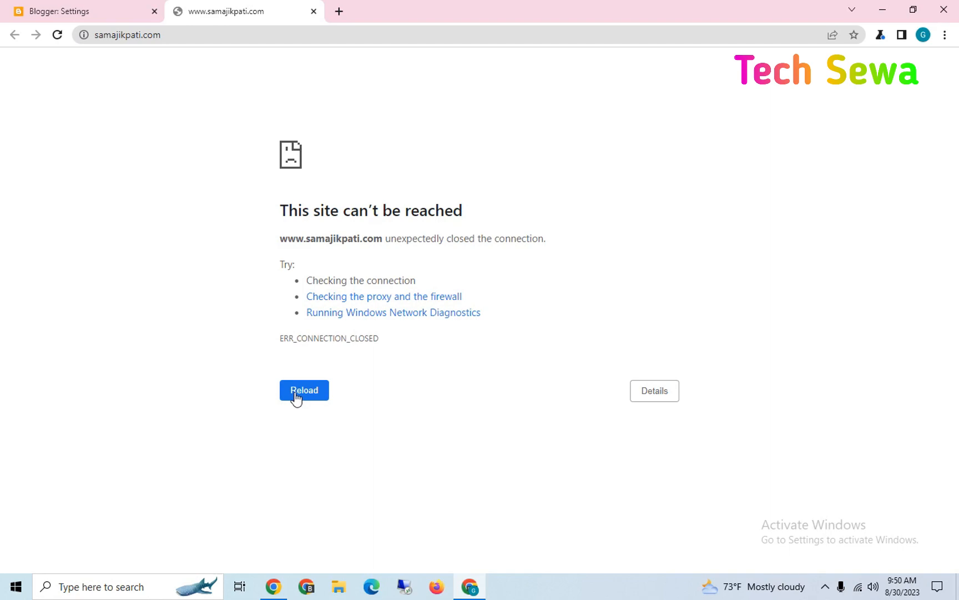
{"action": "left_click", "coordinate": [84, 11]}
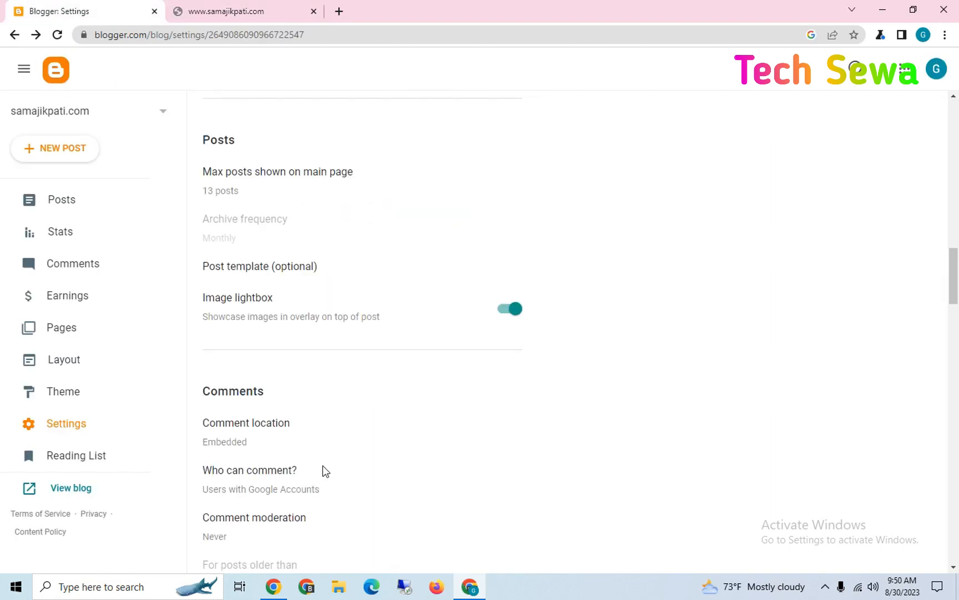
{"action": "scroll", "coordinate": [322, 469], "scroll_direction": "down", "scroll_amount": 12}
{"action": "scroll", "coordinate": [322, 482], "scroll_direction": "down", "scroll_amount": 3}
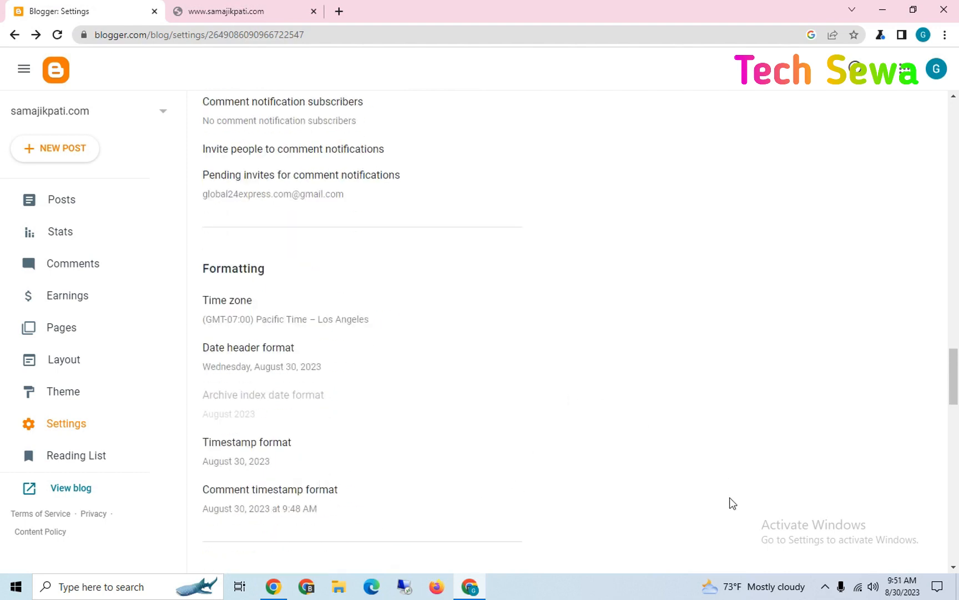
{"action": "left_click", "coordinate": [826, 587]}
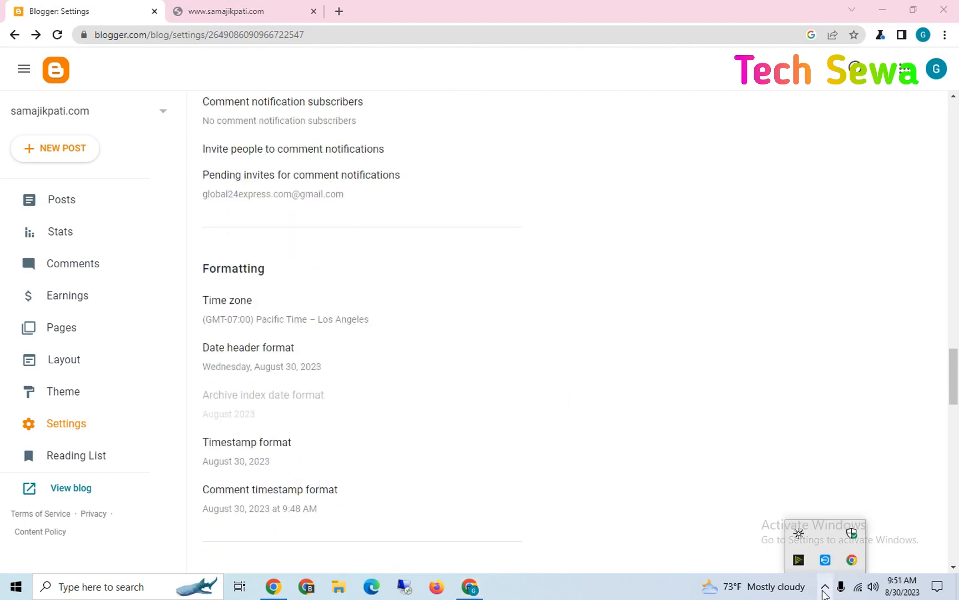